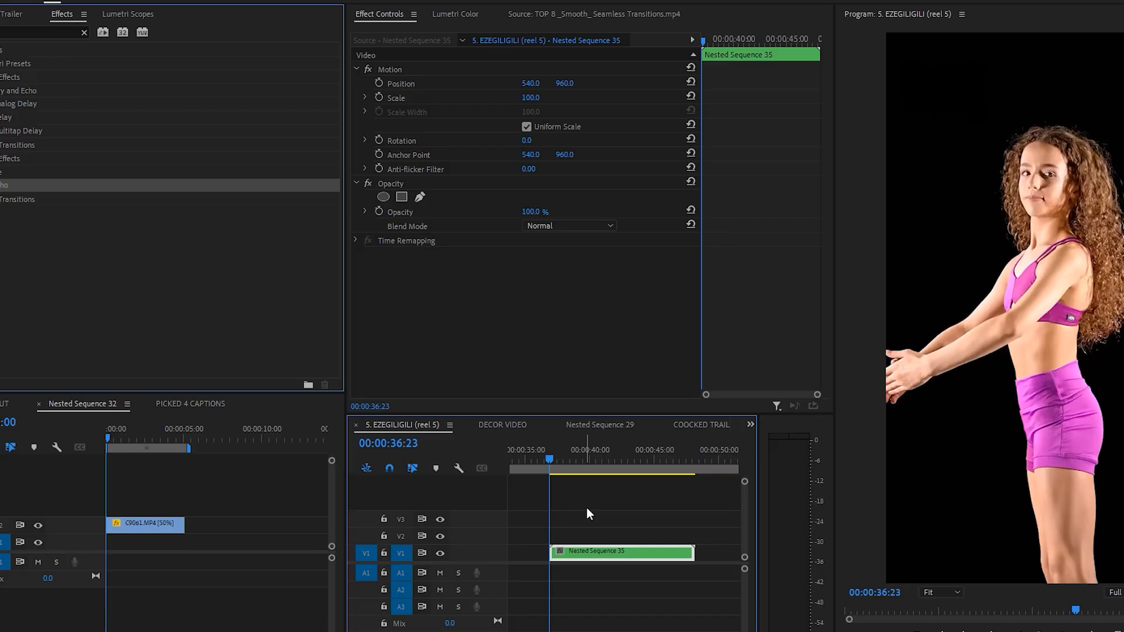
# Step: Duplicate the Nested Sequence 35 clip from V1 onto V2, directly above the original
pyautogui.scroll(1, 587, 508)
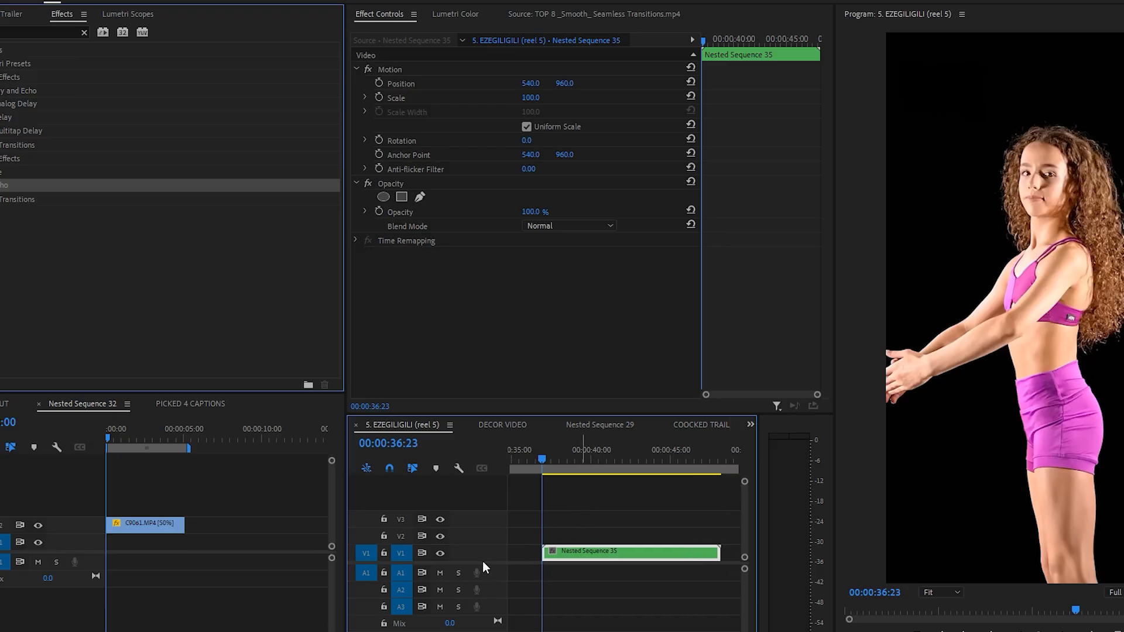
pyautogui.moveTo(487, 564); pyautogui.dragTo(495, 590)
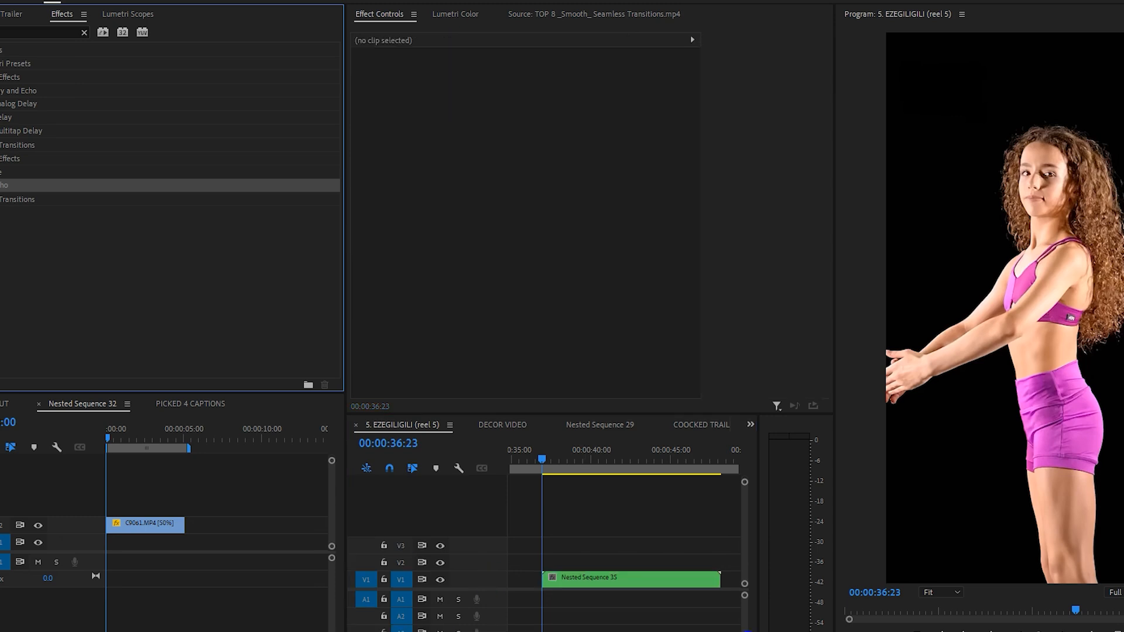
pyautogui.scroll(1, 585, 580)
pyautogui.scroll(1, 584, 581)
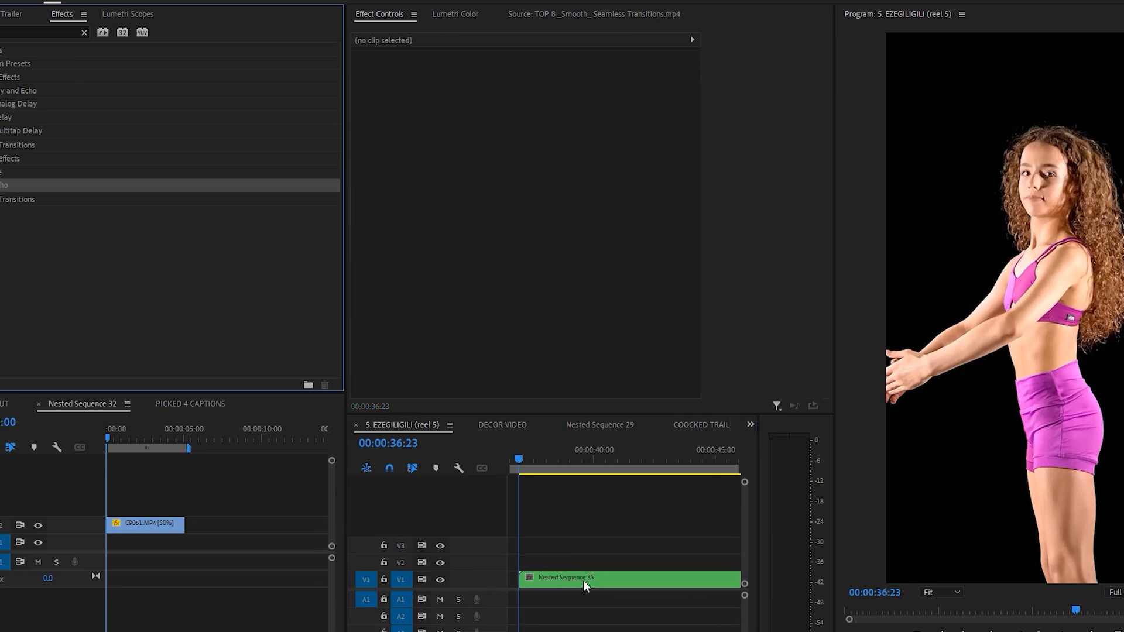
pyautogui.scroll(-2, 569, 563)
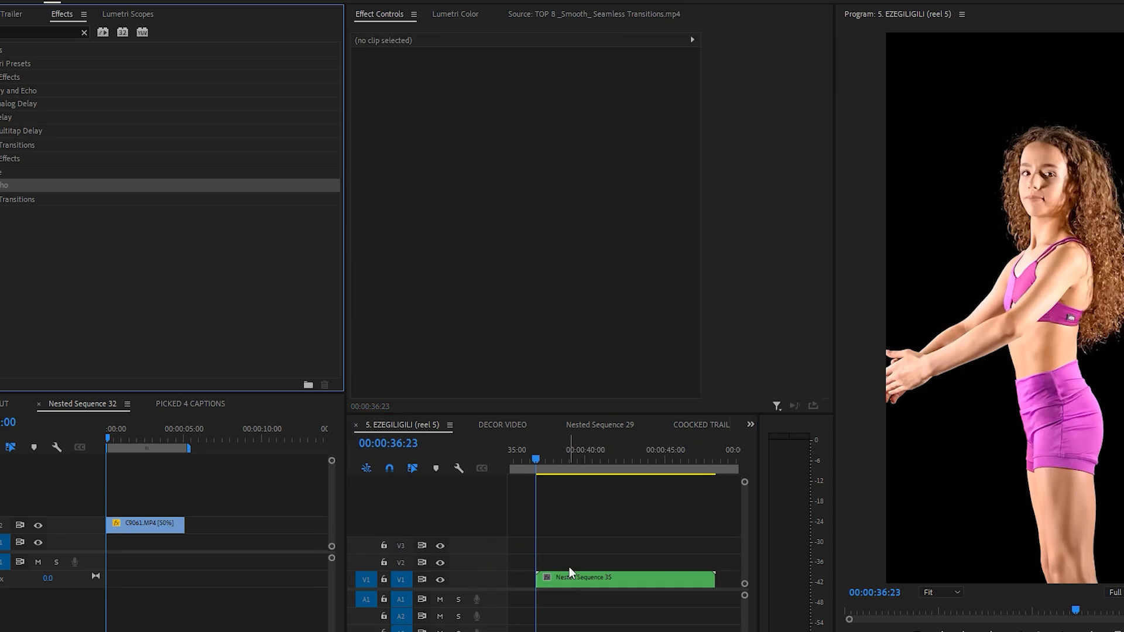
pyautogui.keyDown('alt'); pyautogui.moveTo(567, 582); pyautogui.dragTo(566, 564); pyautogui.keyUp('alt')
pyautogui.scroll(2, 562, 566)
# Step: Nudge the V2 copy two frames later and move the playhead to 00:00:37:00
pyautogui.click(599, 556)
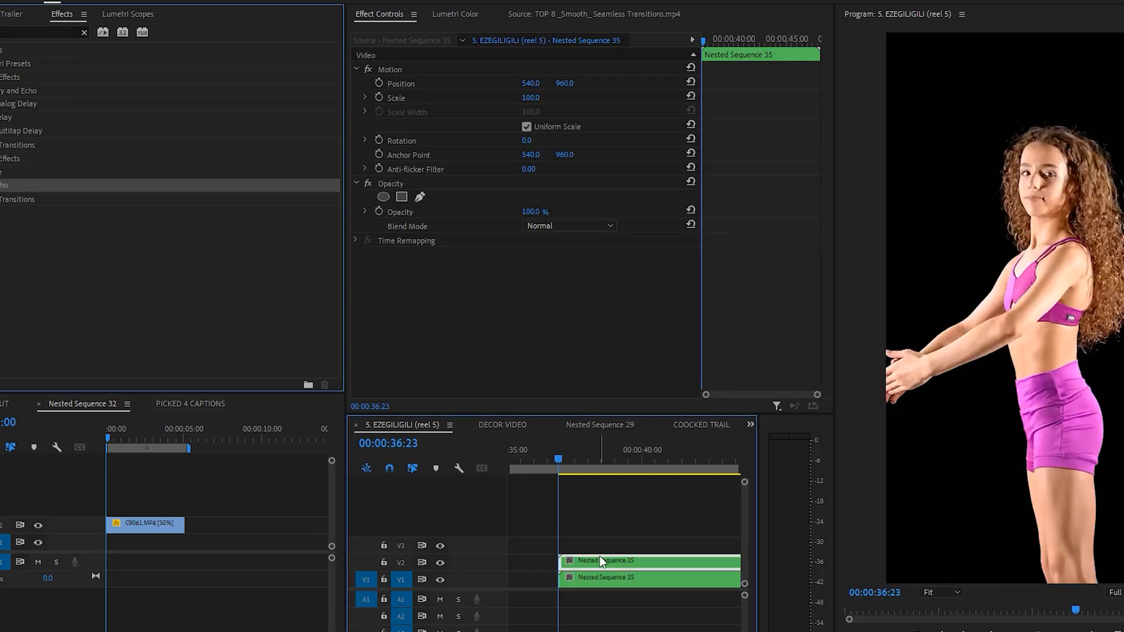
pyautogui.hotkey('alt', 'Right')
pyautogui.hotkey('alt', 'Right')
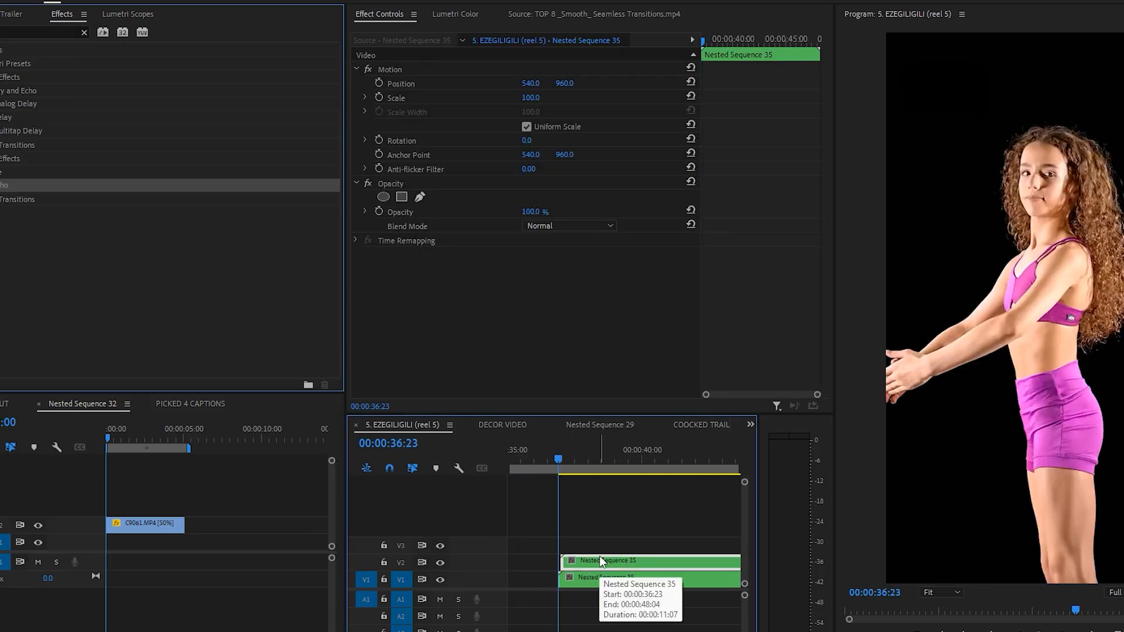
pyautogui.press('Right')
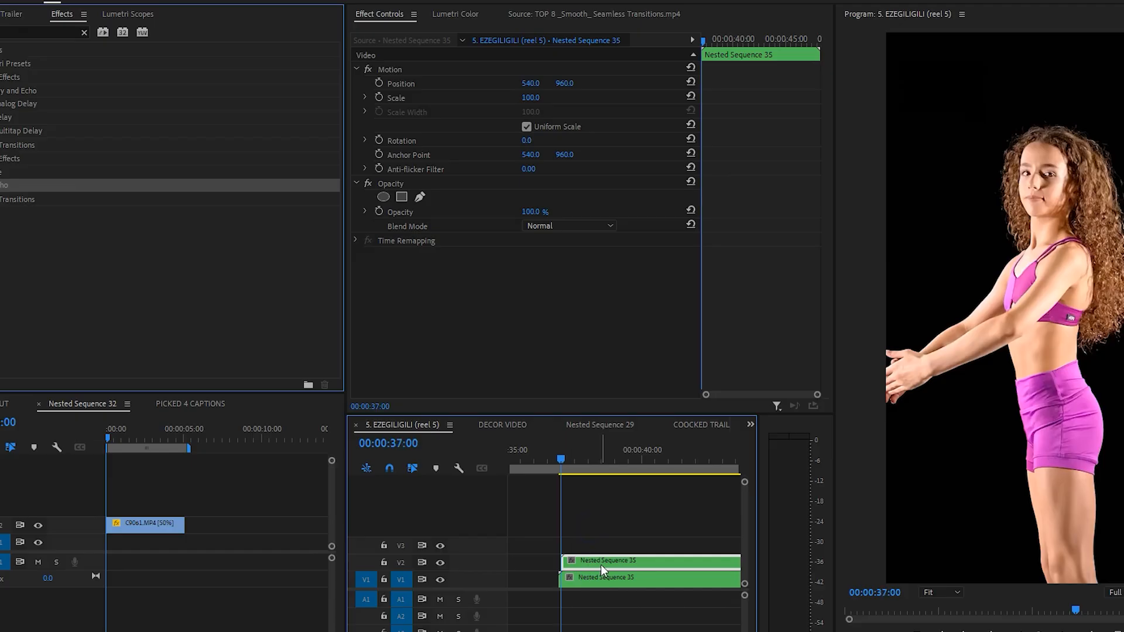
# Step: Set the speed of the V2 copy to 95% and start playback to preview it
pyautogui.rightClick(601, 565)
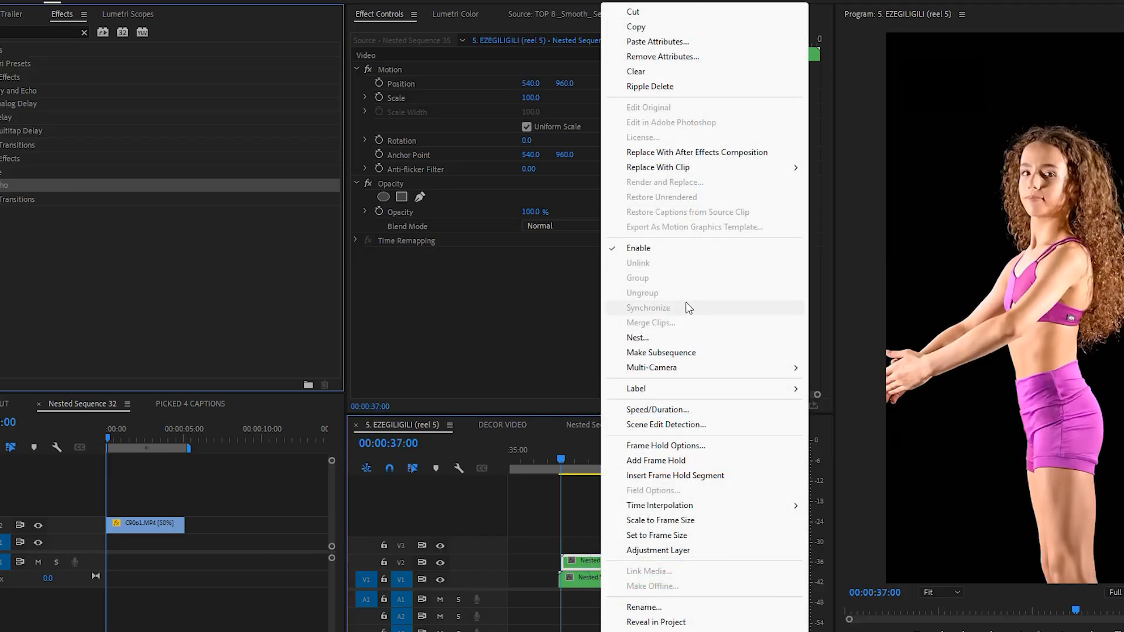
pyautogui.click(690, 412)
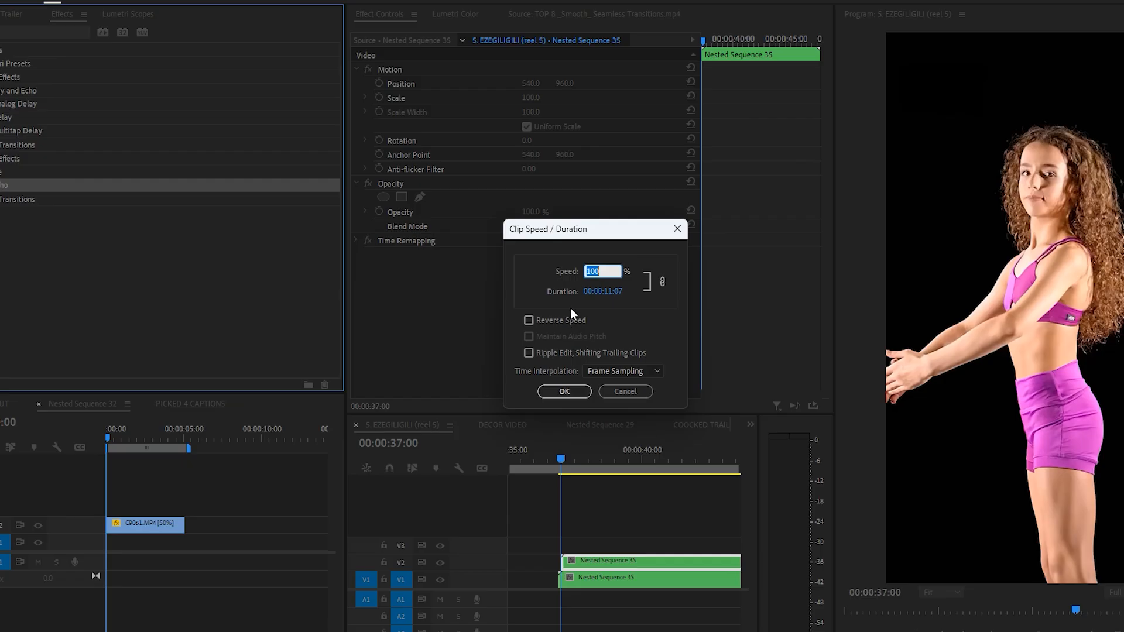
pyautogui.write('95')
pyautogui.press('Return')
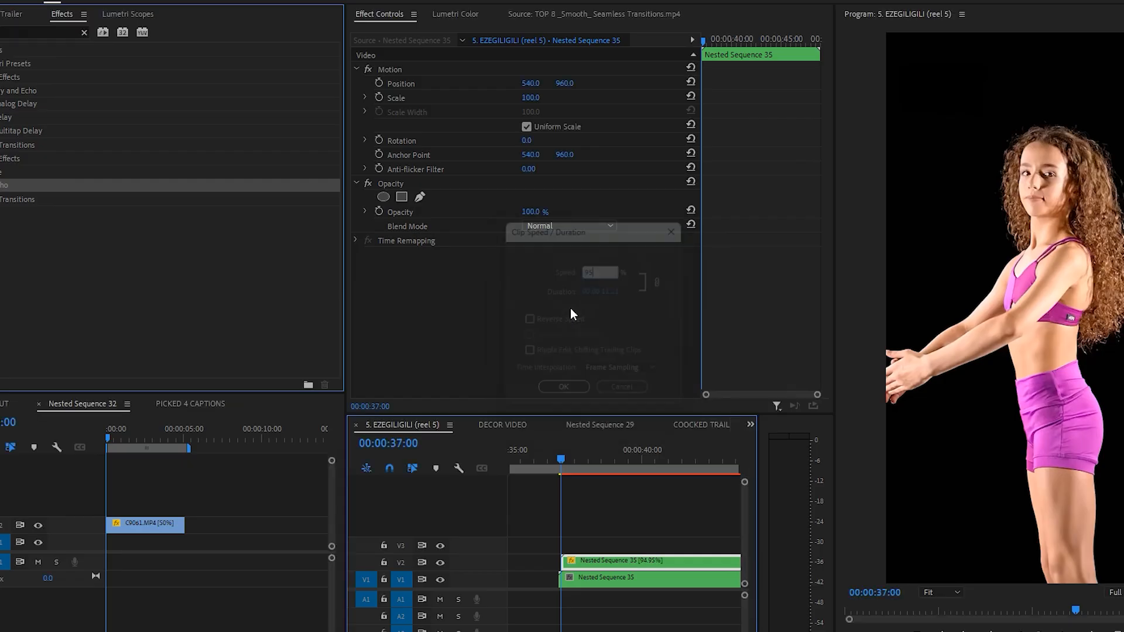
pyautogui.press('-')
pyautogui.press('space')
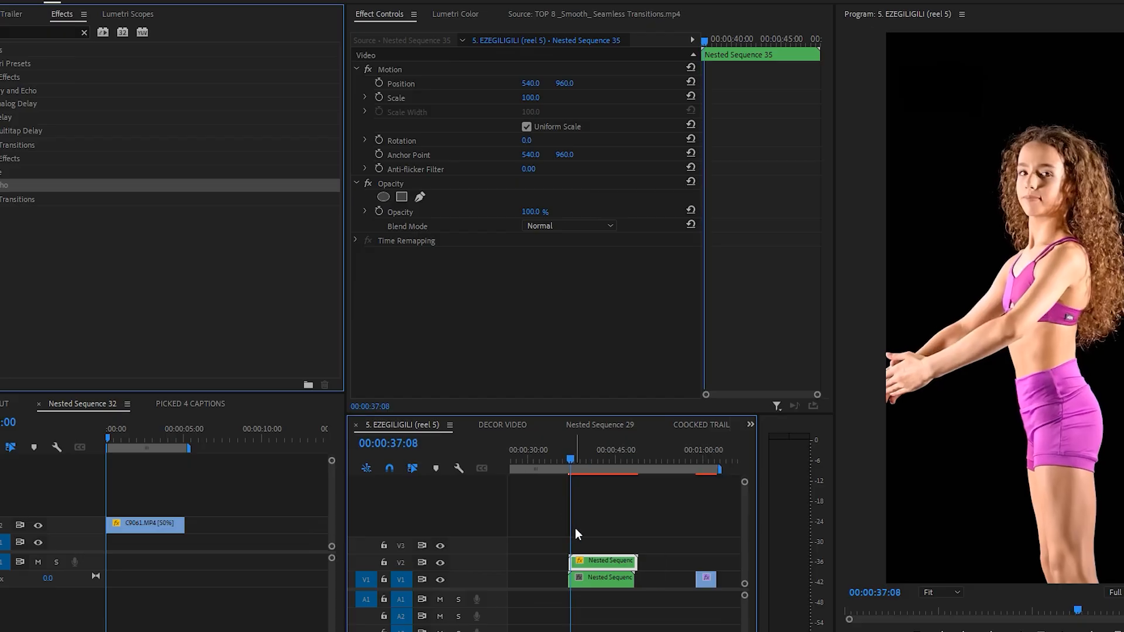
# Step: With the playhead around 00:00:38:21, set the V2 copy's blend mode to Screen and its opacity to 43%
pyautogui.press('=')
pyautogui.moveTo(610, 455); pyautogui.dragTo(605, 462)
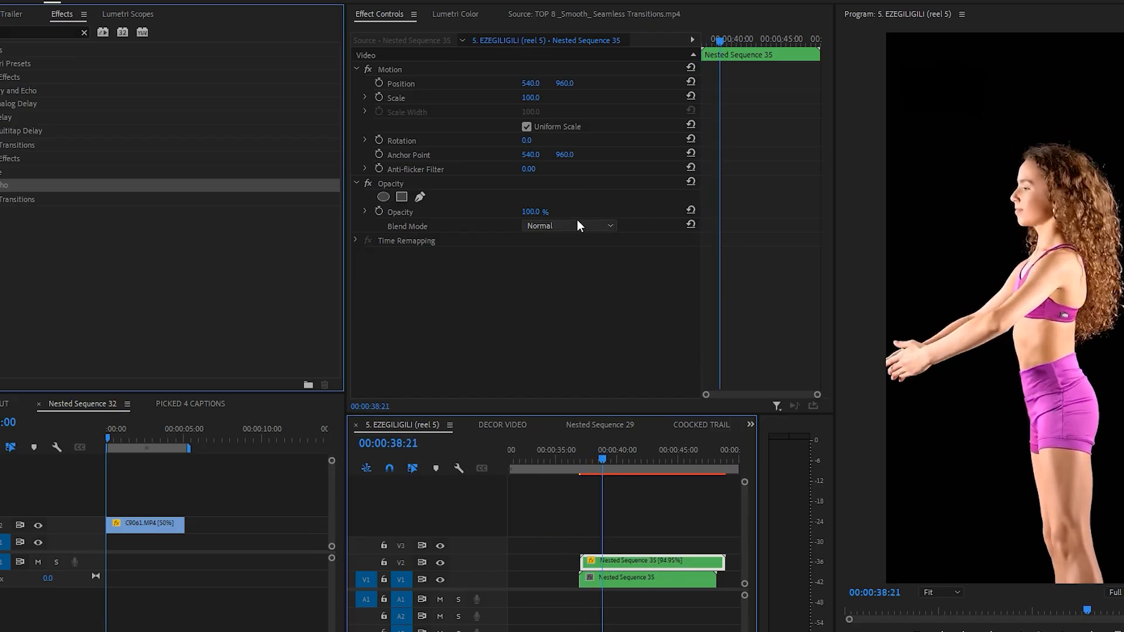
pyautogui.click(542, 223)
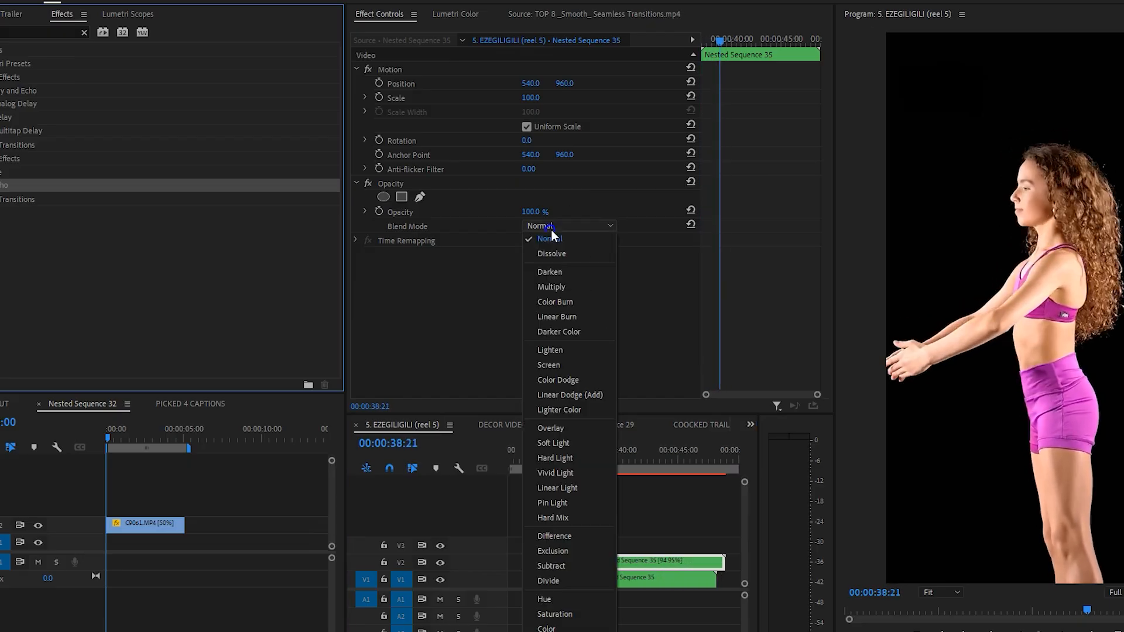
pyautogui.click(563, 366)
pyautogui.moveTo(531, 212); pyautogui.dragTo(500, 211)
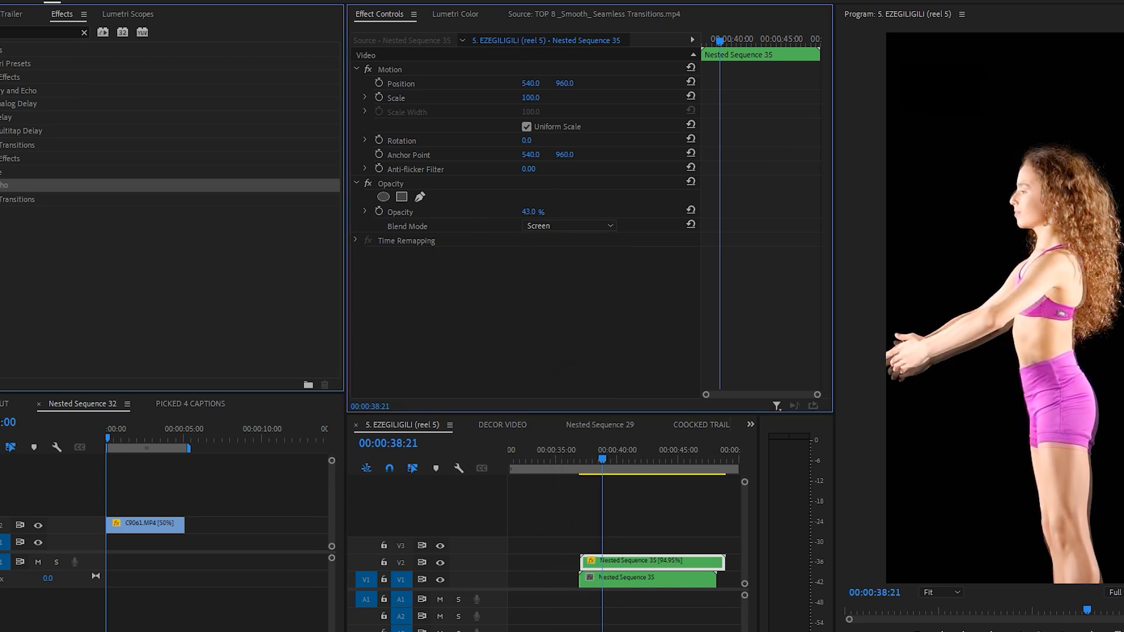
# Step: Play back the overlapping clips to review the ghosting of the single echo layer
pyautogui.press('space')
pyautogui.scroll(-2, 634, 542)
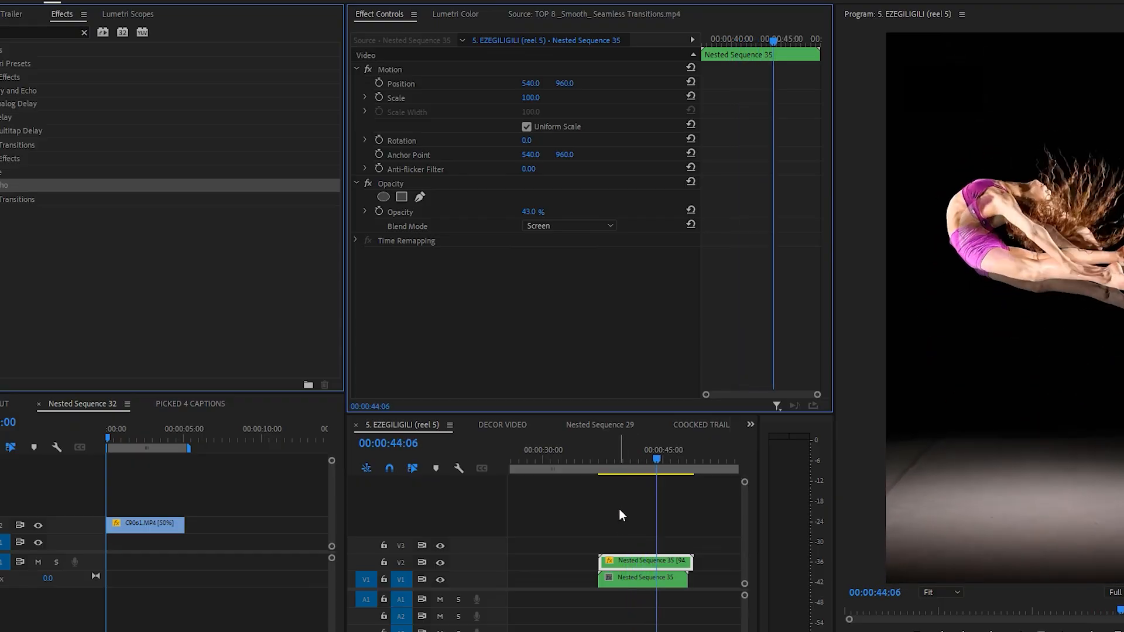
pyautogui.press('space')
# Step: Duplicate the slowed V2 copy onto V3 to add a second echo layer
pyautogui.scroll(2, 638, 543)
pyautogui.scroll(3, 639, 538)
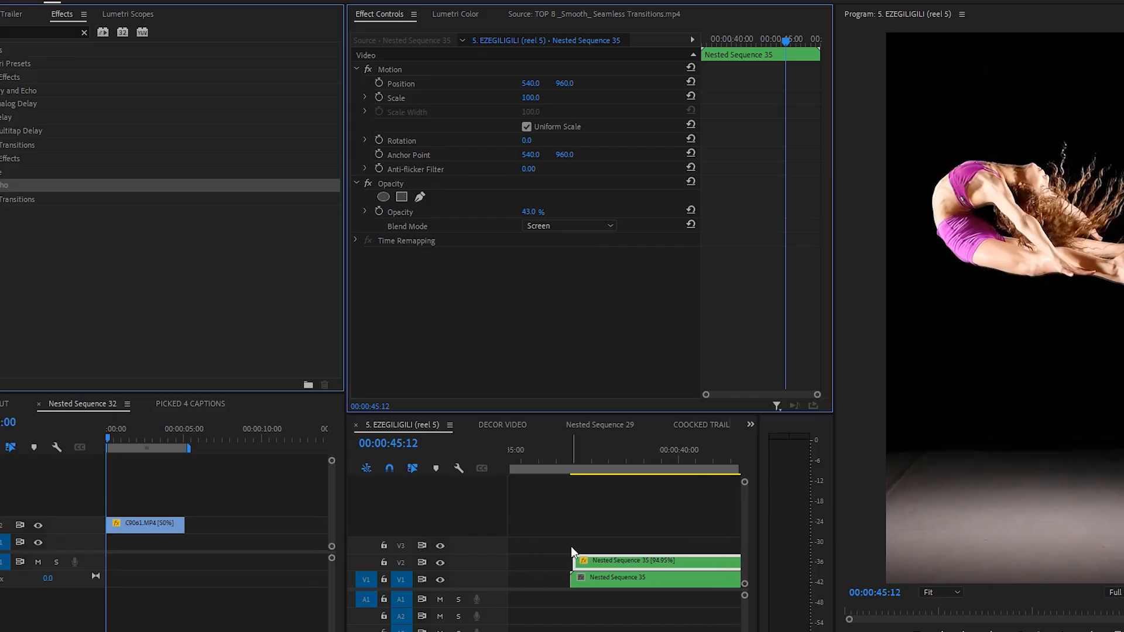
pyautogui.click(603, 560)
pyautogui.moveTo(604, 559); pyautogui.dragTo(607, 544)
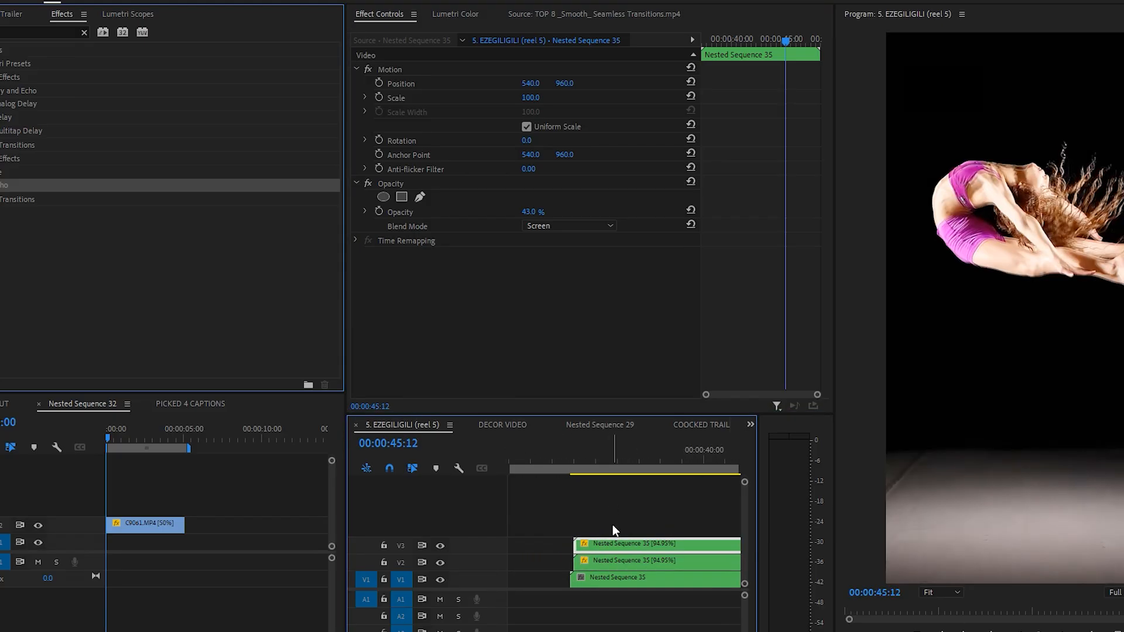
pyautogui.click(612, 561)
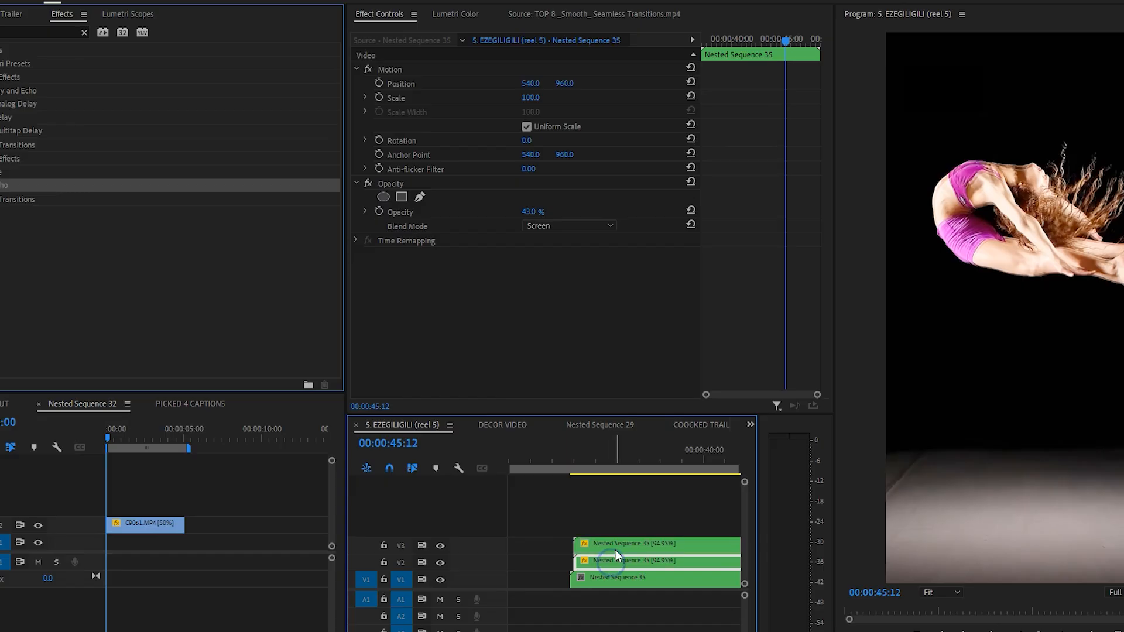
# Step: Set the V3 copy's opacity to 40% and the V2 copy's opacity to 35%
pyautogui.click(567, 448)
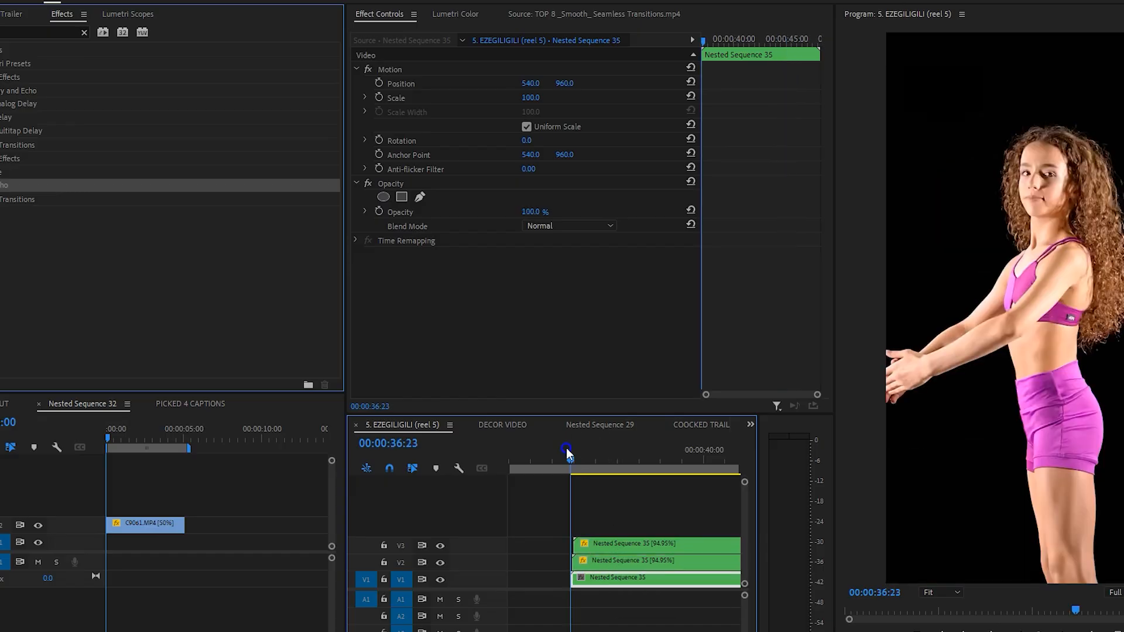
pyautogui.press('space')
pyautogui.click(638, 543)
pyautogui.click(531, 212)
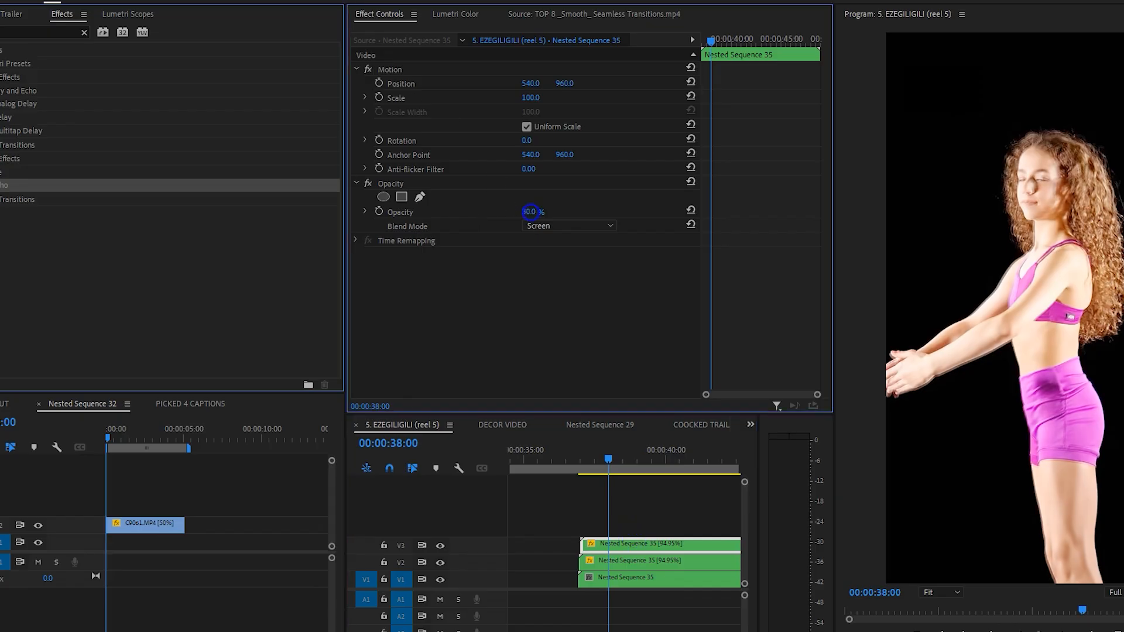
pyautogui.click(651, 561)
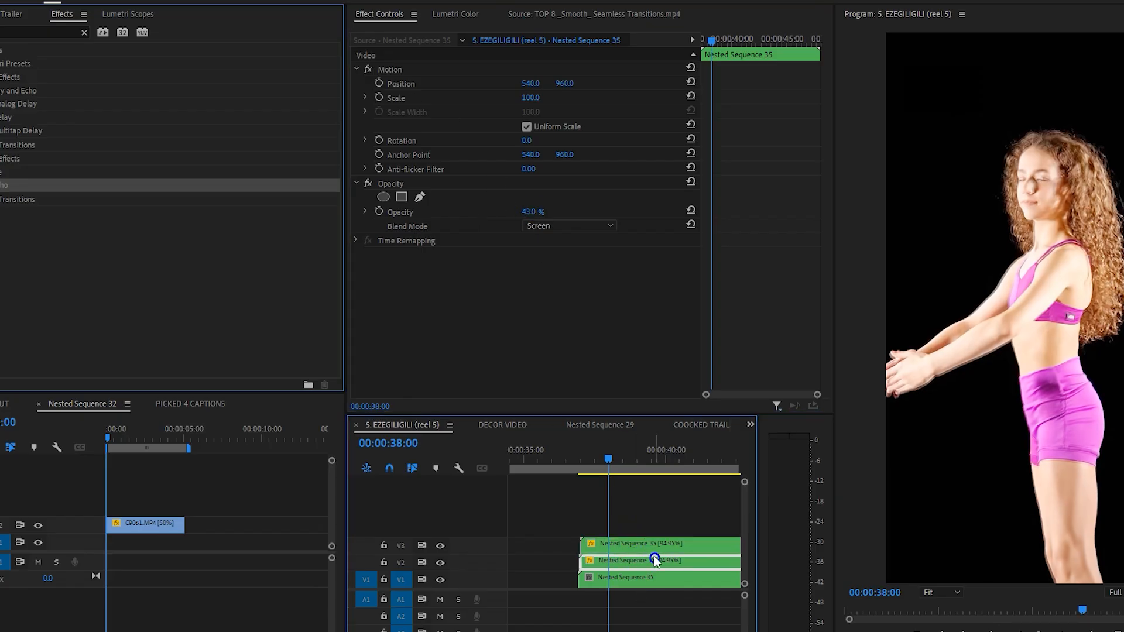
pyautogui.click(534, 212)
# Step: Play the three stacked clips from their start to review the echo effect with both layers
pyautogui.click(578, 455)
pyautogui.press('space')
pyautogui.scroll(-5, 576, 483)
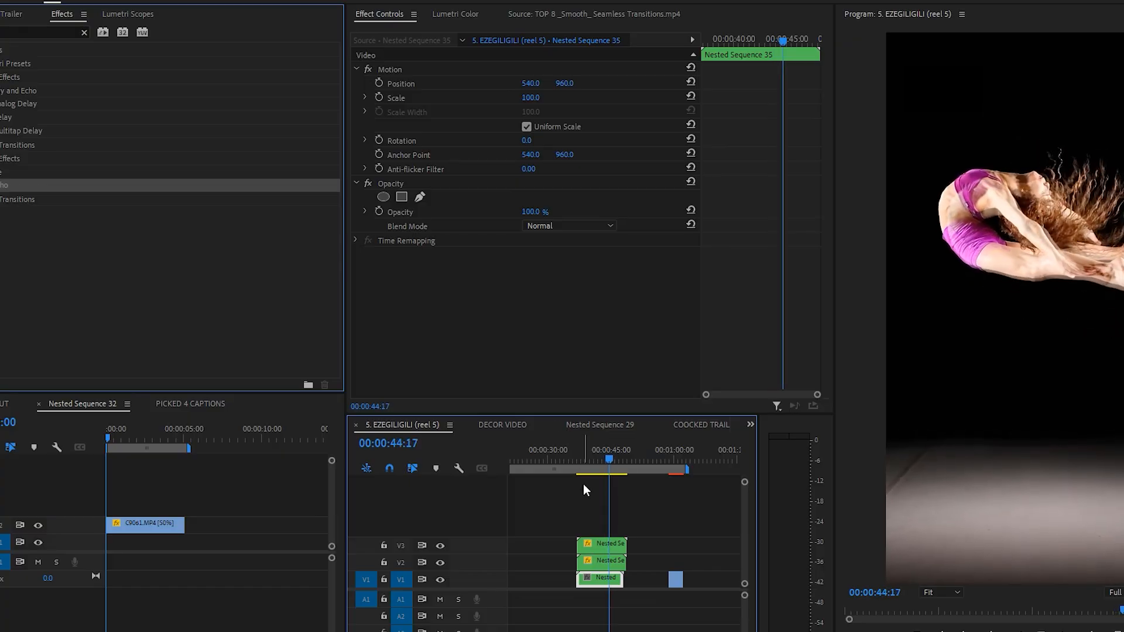
# Step: At 00:00:39:15, check the V2 copy's blend mode options and set the V3 copy's blend mode to Normal
pyautogui.scroll(3, 567, 549)
pyautogui.scroll(2, 567, 550)
pyautogui.scroll(3, 551, 526)
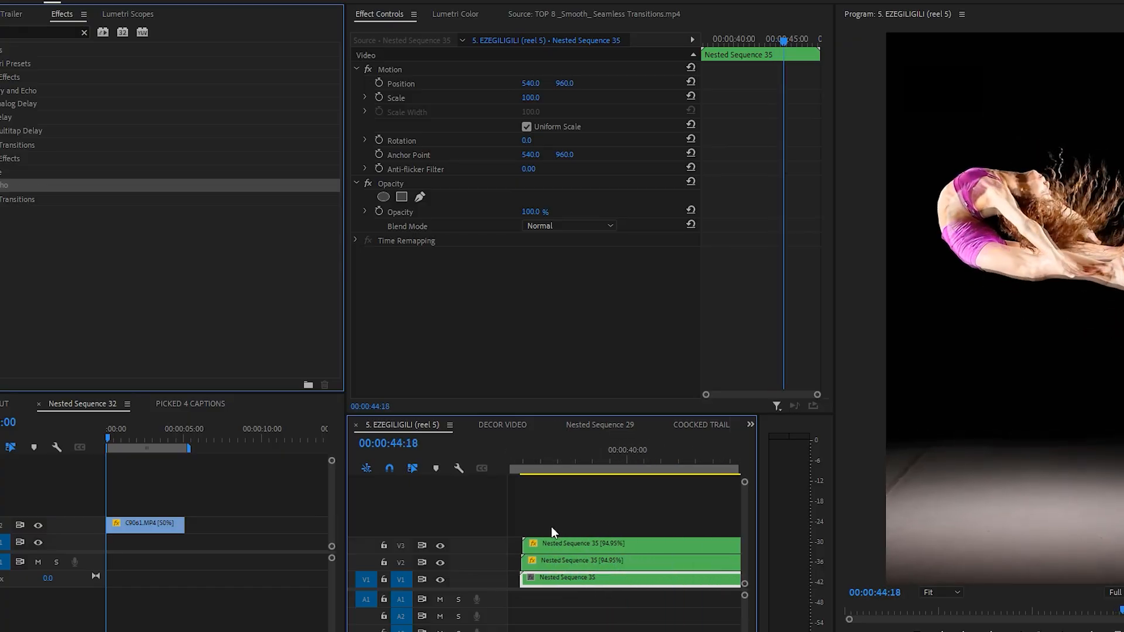
pyautogui.scroll(-3, 604, 516)
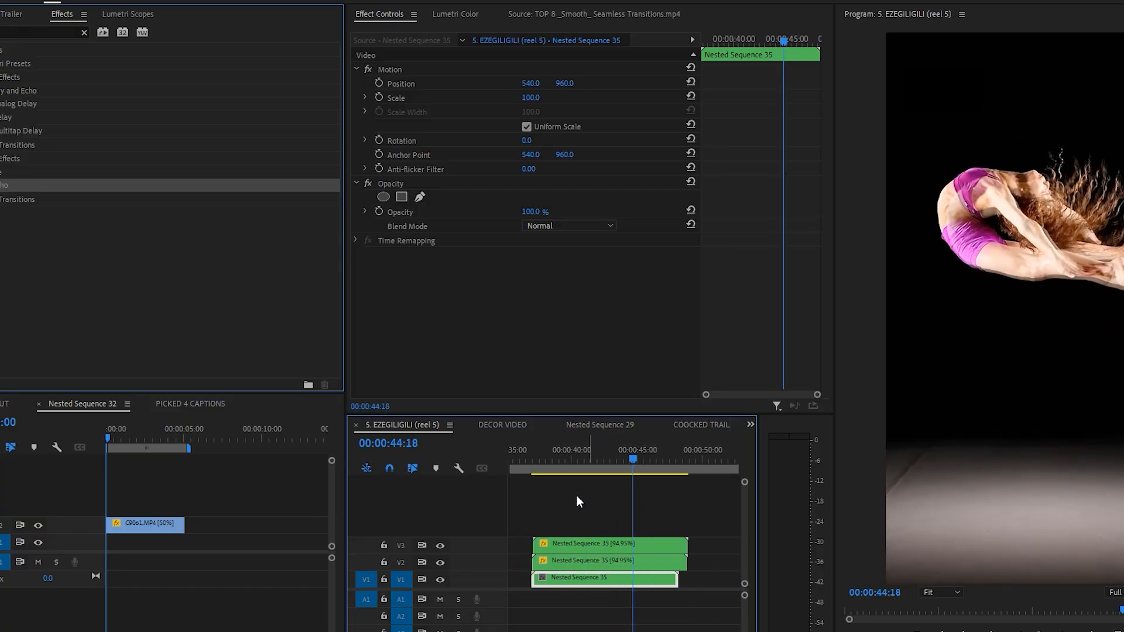
pyautogui.moveTo(609, 461); pyautogui.dragTo(567, 461)
pyautogui.click(571, 562)
pyautogui.click(565, 225)
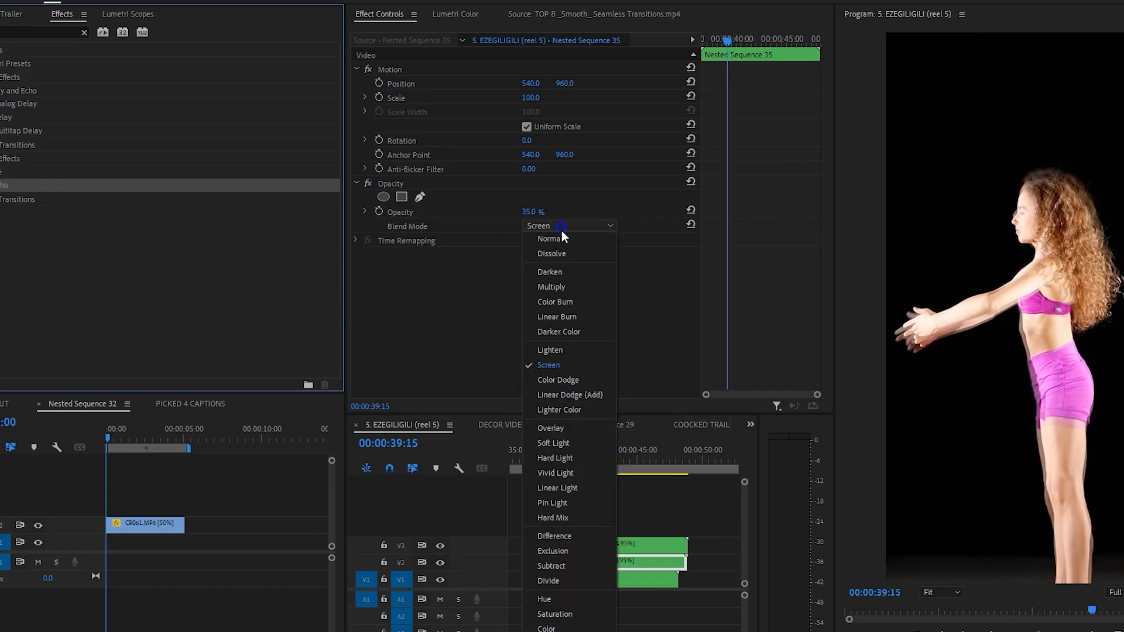
pyautogui.press('Escape')
pyautogui.click(603, 545)
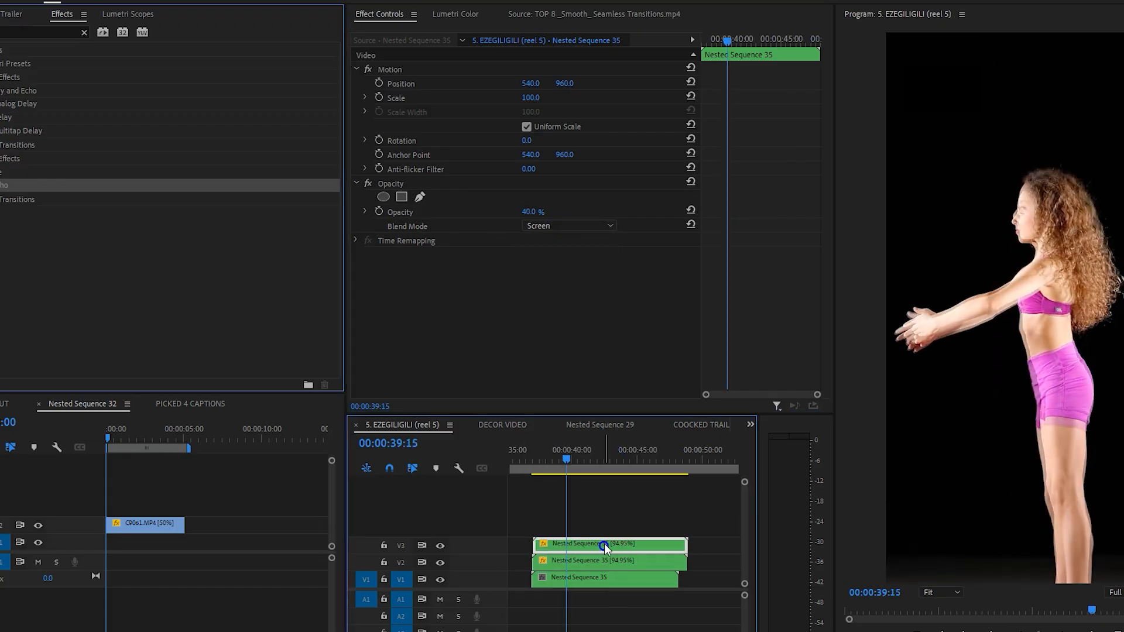
pyautogui.click(574, 225)
pyautogui.click(581, 242)
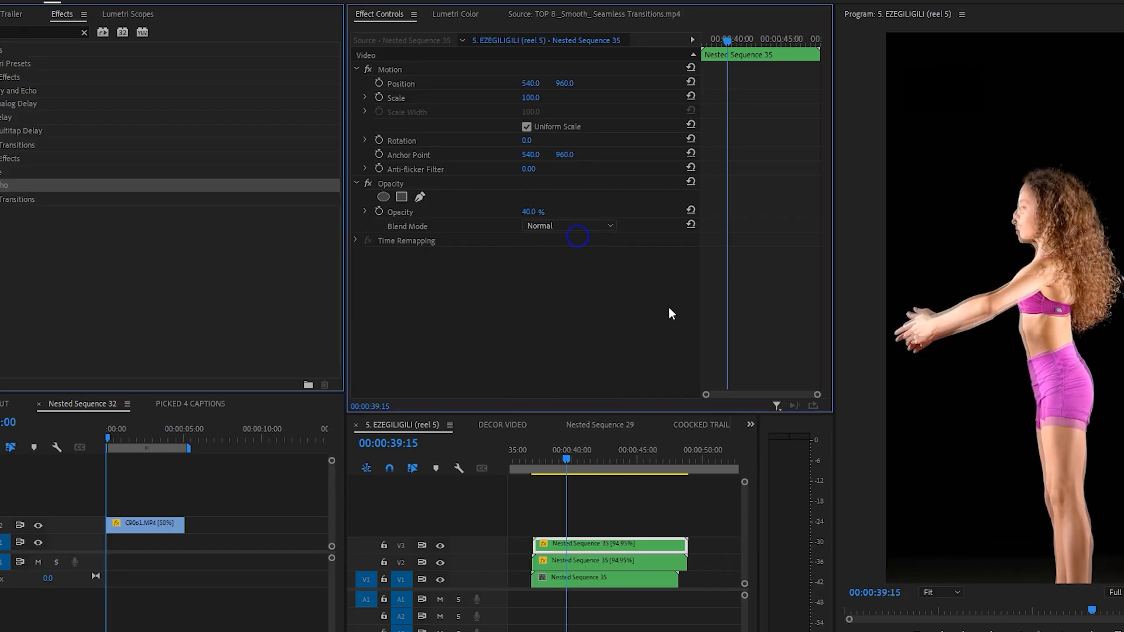
# Step: Trim the starts of the V2 and V3 copies so both begin at 00:00:40:21
pyautogui.scroll(3, 636, 541)
pyautogui.scroll(5, 621, 532)
pyautogui.moveTo(606, 455); pyautogui.dragTo(697, 461)
pyautogui.moveTo(563, 527); pyautogui.dragTo(700, 562)
pyautogui.scroll(6, 710, 534)
pyautogui.click(675, 502)
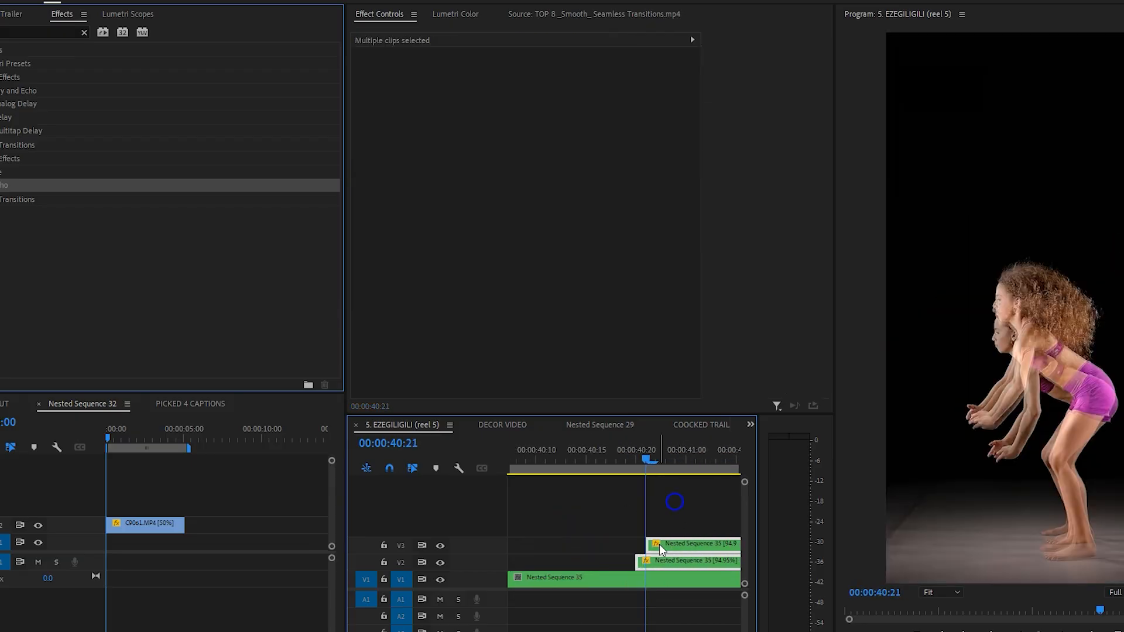
pyautogui.click(613, 542)
pyautogui.moveTo(639, 562); pyautogui.dragTo(648, 563)
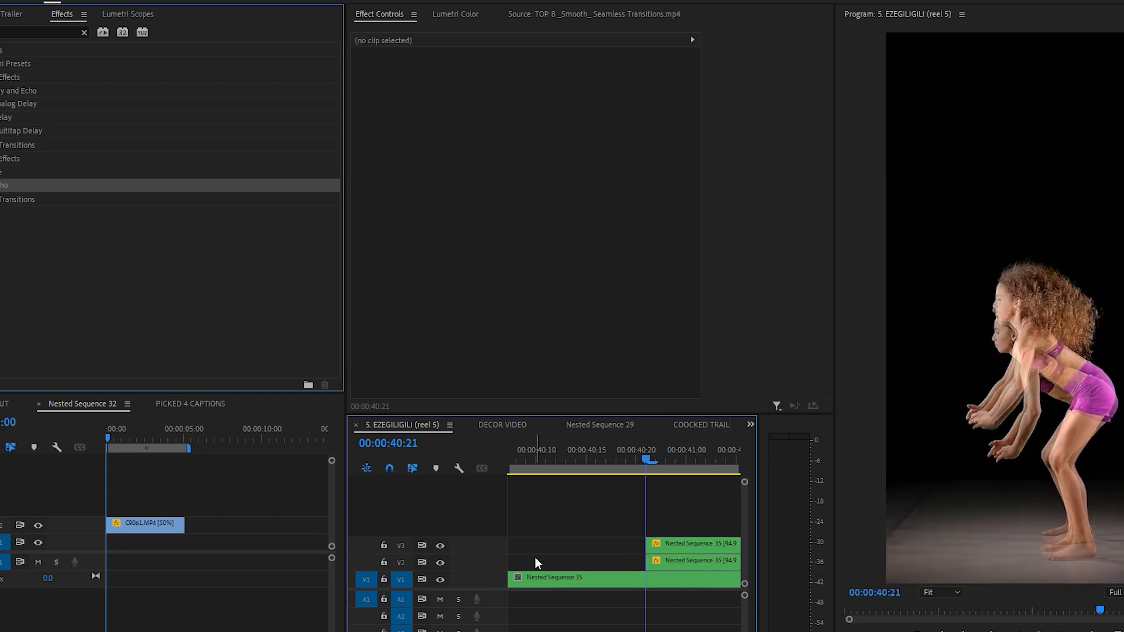
# Step: Expand track V3 and keyframe its clip's opacity to fade in from 0% over about 0.7 seconds
pyautogui.doubleClick(481, 549)
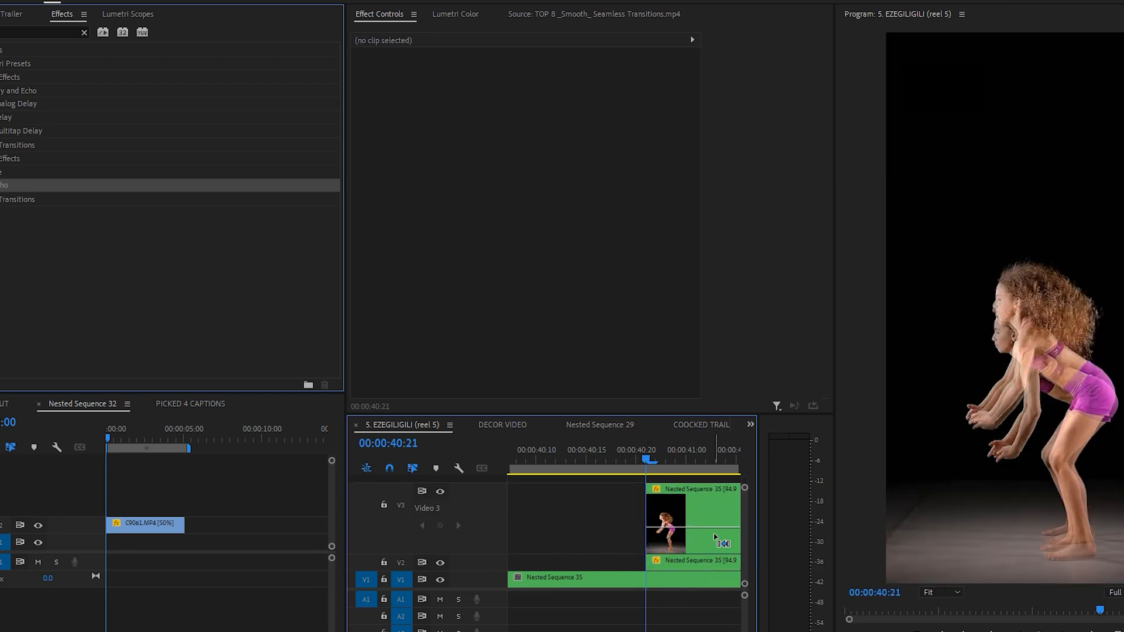
pyautogui.scroll(-2, 550, 534)
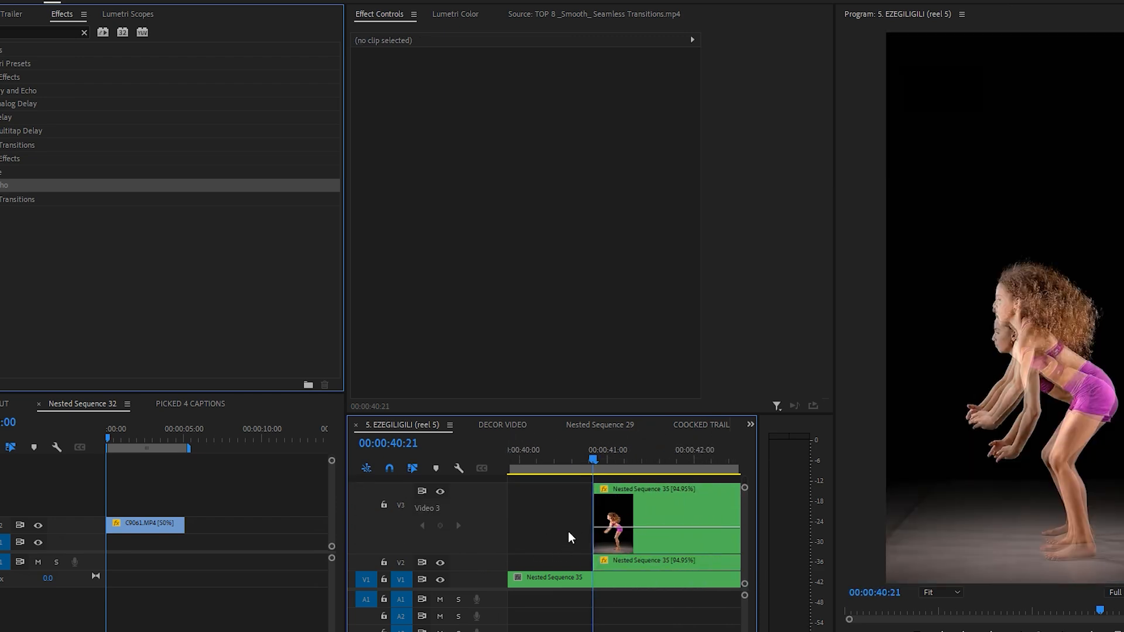
pyautogui.keyDown('ctrl'); pyautogui.click(654, 527); pyautogui.keyUp('ctrl')
pyautogui.keyDown('ctrl'); pyautogui.click(629, 527); pyautogui.keyUp('ctrl')
pyautogui.moveTo(630, 528); pyautogui.dragTo(545, 574)
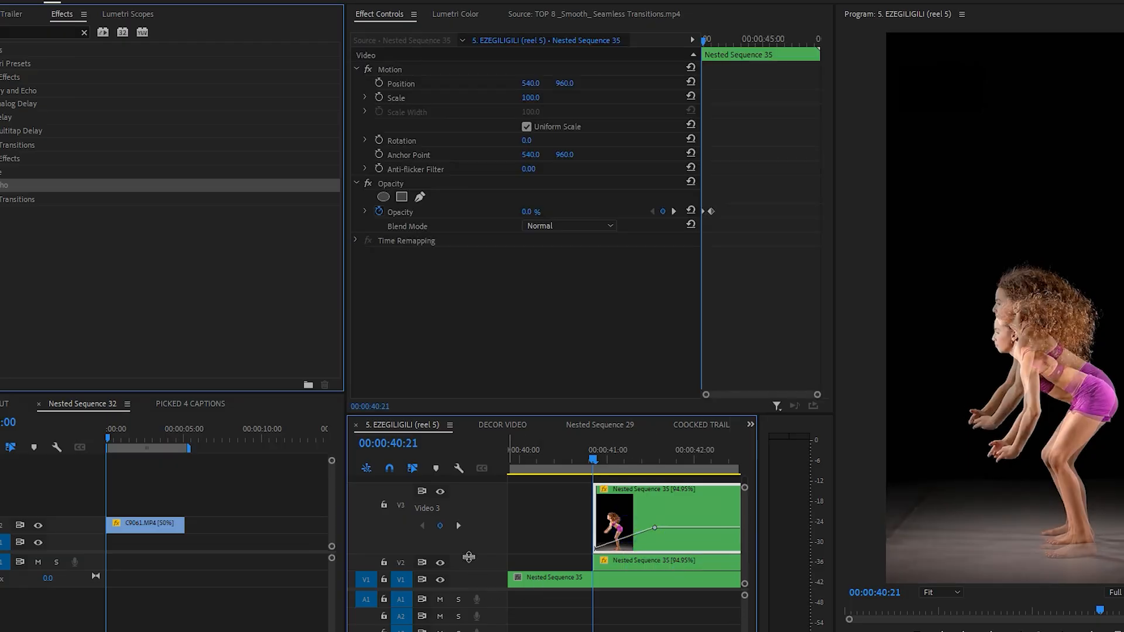
# Step: Expand track V2 and add two opacity keyframes that fade its clip in from the start
pyautogui.scroll(-4, 470, 556)
pyautogui.doubleClick(477, 563)
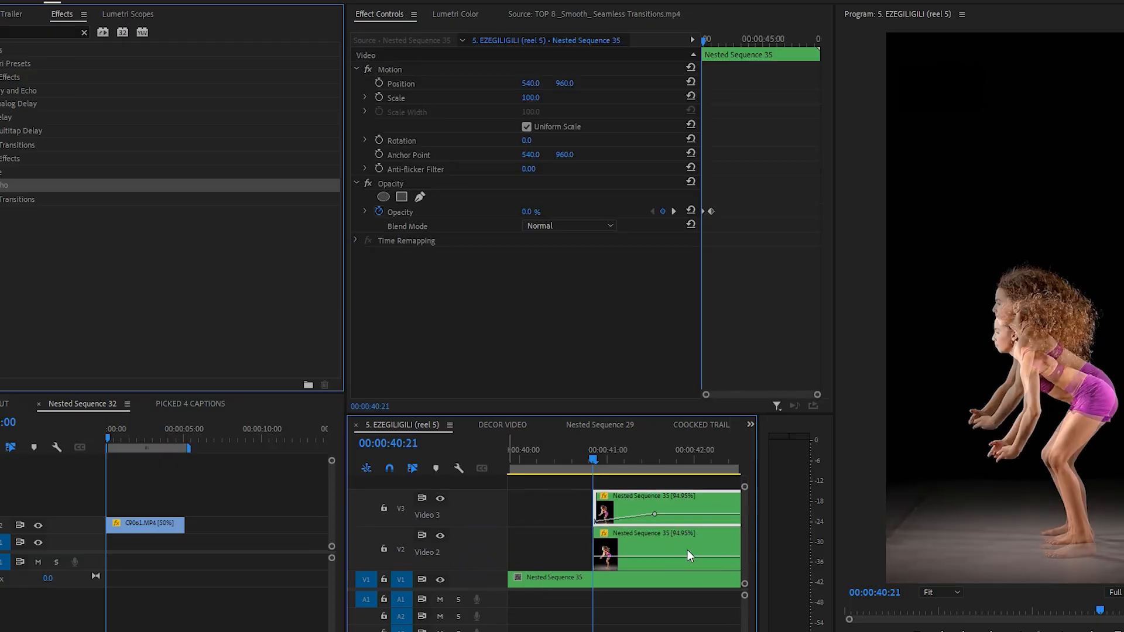
pyautogui.keyDown('ctrl'); pyautogui.click(644, 557); pyautogui.keyUp('ctrl')
pyautogui.keyDown('ctrl'); pyautogui.click(628, 557); pyautogui.keyUp('ctrl')
pyautogui.moveTo(631, 557); pyautogui.dragTo(595, 567)
# Step: Play the sequence from just before the echo copies begin to review their fade-in
pyautogui.click(564, 448)
pyautogui.press('space')
pyautogui.press('-')
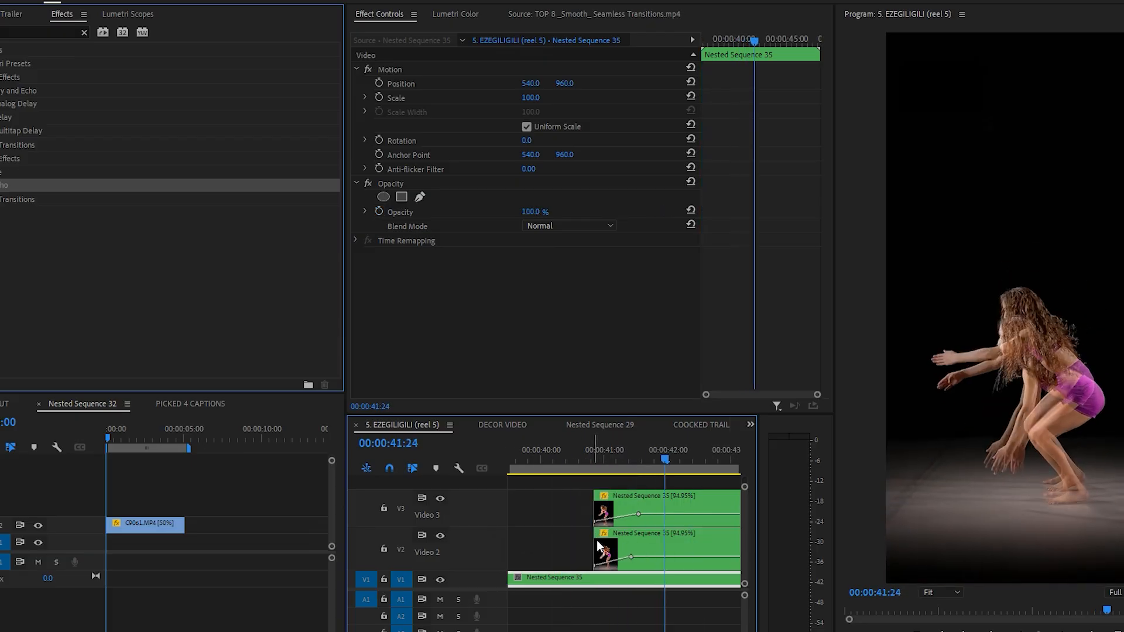
# Step: Lengthen the V3 copy's fade-in to just past 00:00:42:00 and ease its starting opacity keyframe
pyautogui.click(639, 514)
pyautogui.moveTo(639, 514); pyautogui.dragTo(673, 514)
pyautogui.keyDown('ctrl'); pyautogui.click(595, 521); pyautogui.keyUp('ctrl')
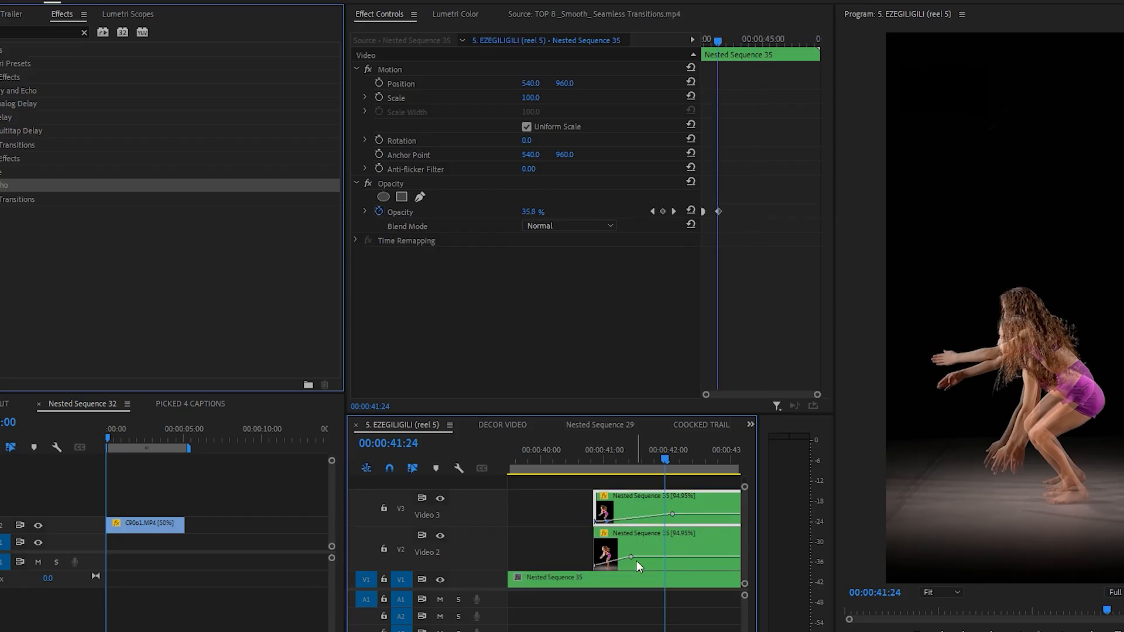
# Step: Lengthen the V2 copy's opacity fade-in to just past 00:00:42:00 and play the sequence from 00:00:40:16 to check it
pyautogui.moveTo(631, 557); pyautogui.dragTo(677, 557)
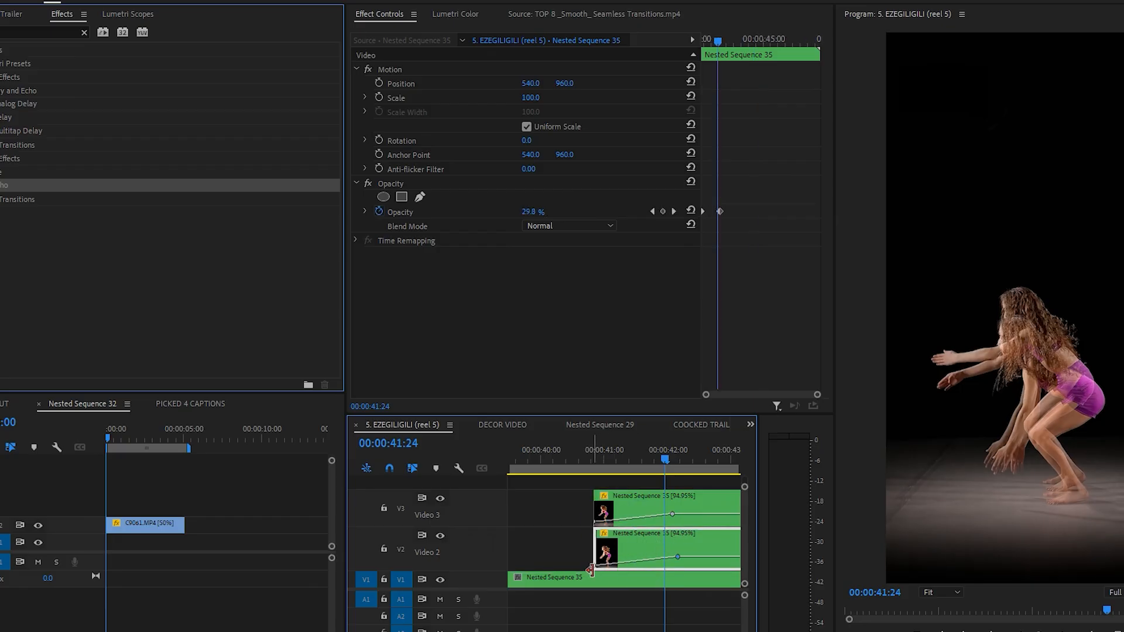
pyautogui.click(593, 573)
pyautogui.click(582, 462)
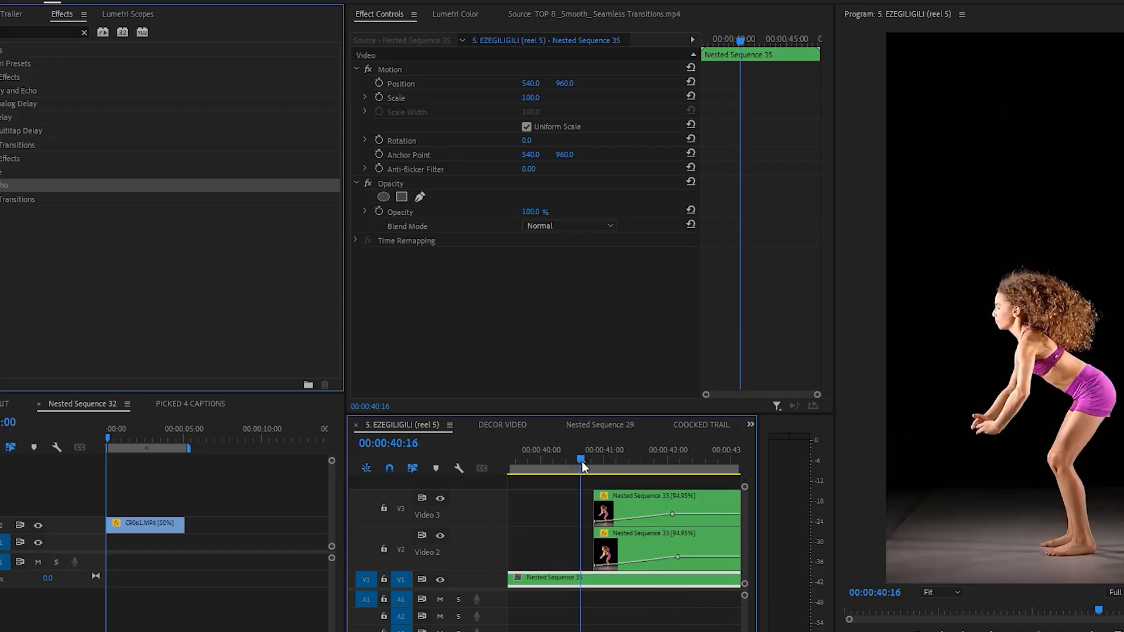
pyautogui.scroll(-1, 646, 511)
pyautogui.press('space')
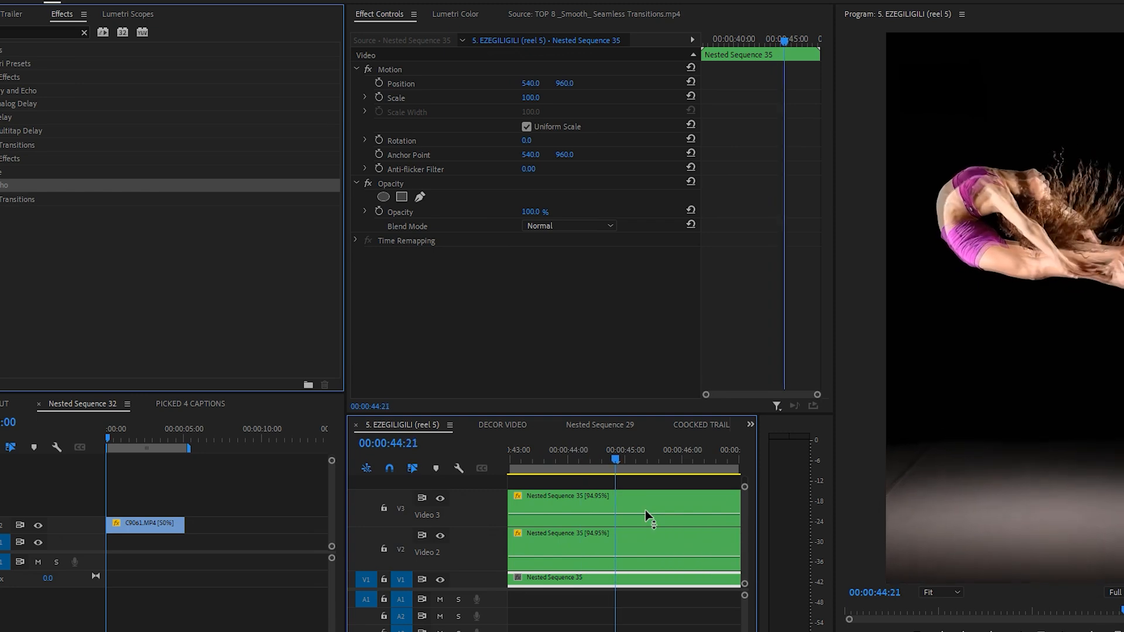
pyautogui.scroll(-3, 644, 509)
pyautogui.scroll(-2, 630, 475)
pyautogui.moveTo(610, 458)
pyautogui.mouseDown()
pyautogui.moveTo(630, 444)
pyautogui.moveTo(618, 451)
pyautogui.mouseUp()
pyautogui.scroll(3, 632, 542)
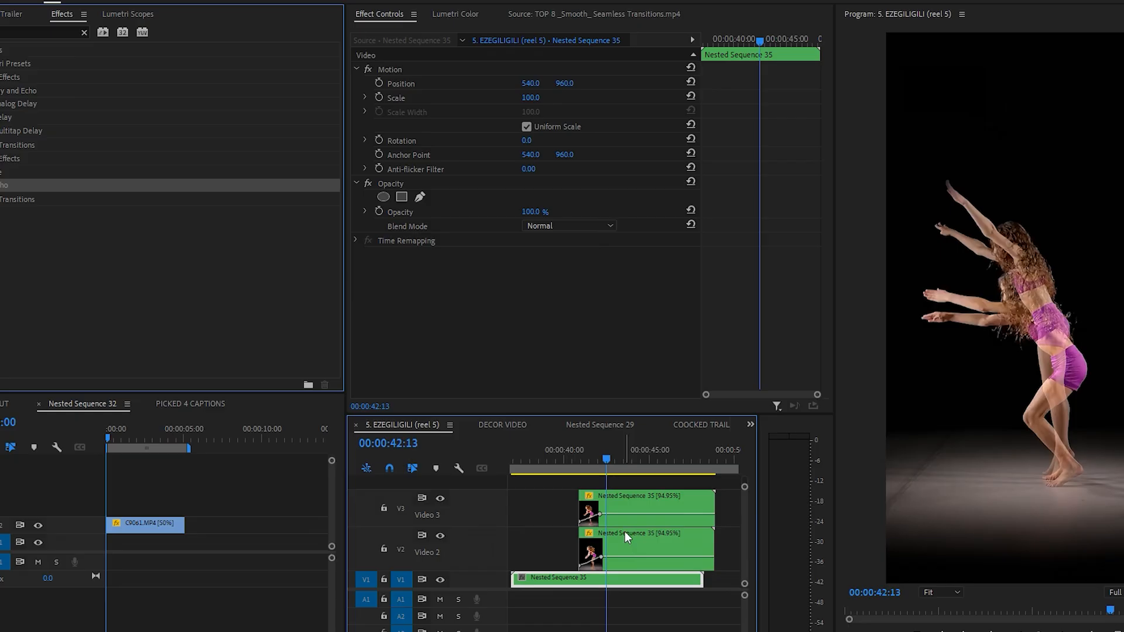
# Step: Nudge the V2 copy two frames earlier and replay the sequence from just before the echo copies begin
pyautogui.click(625, 532)
pyautogui.hotkey('alt', 'Left')
pyautogui.hotkey('alt', 'Left')
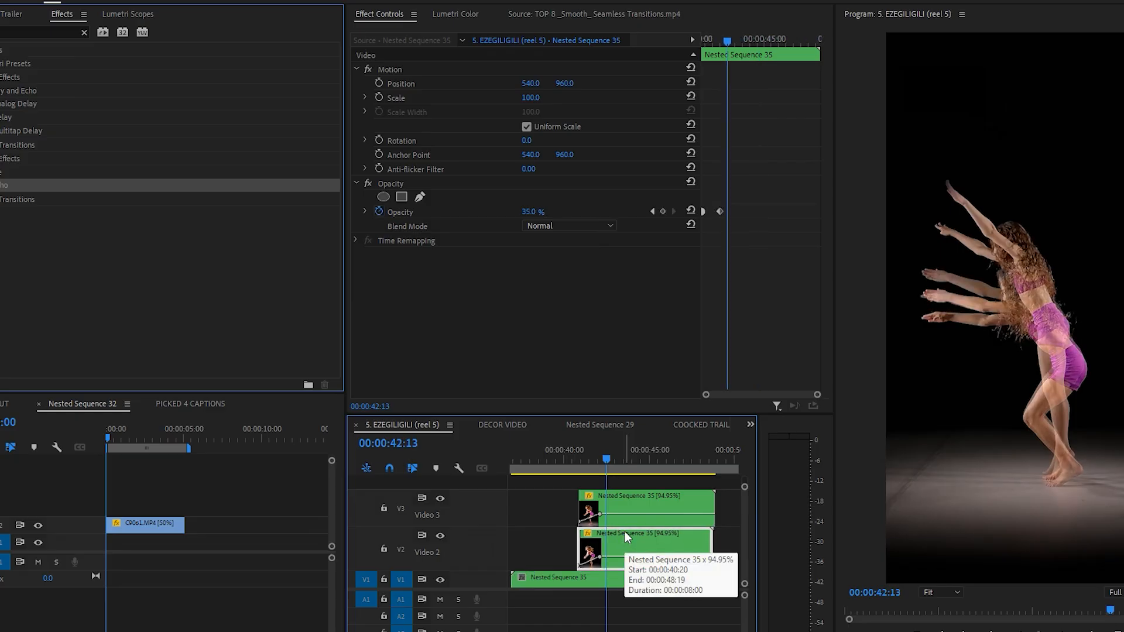
pyautogui.click(573, 464)
pyautogui.press('space')
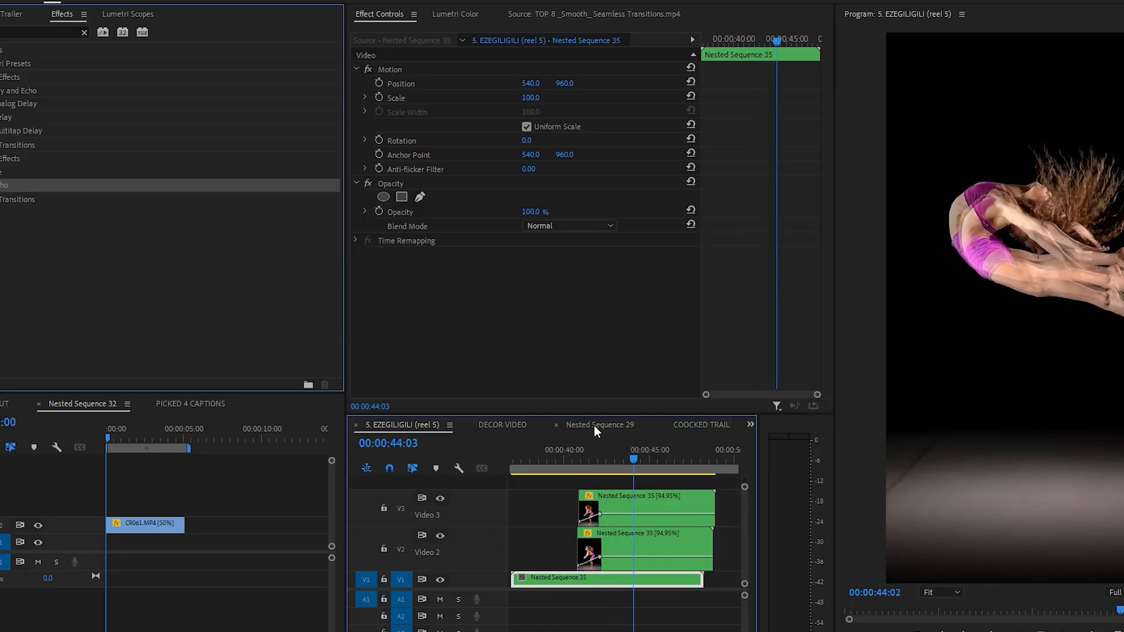
pyautogui.press('space')
# Step: Delete the duplicate clips on tracks V2 and V3, leaving only the original clip on V1
pyautogui.moveTo(727, 482); pyautogui.dragTo(676, 534)
pyautogui.press('Delete')
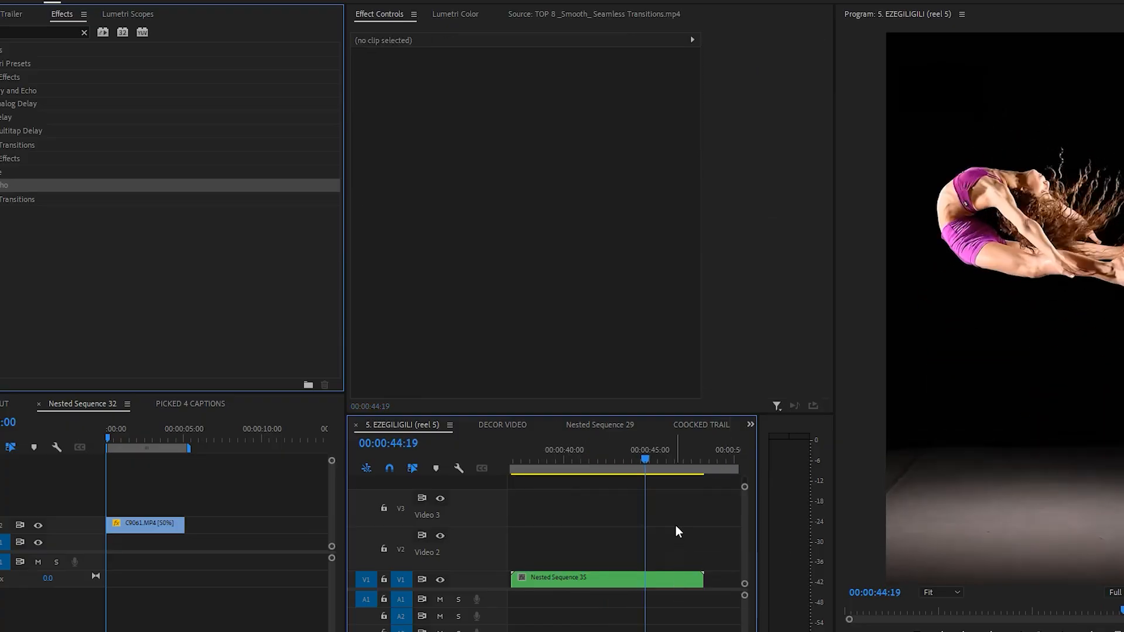
pyautogui.scroll(-3, 676, 526)
pyautogui.moveTo(623, 460)
pyautogui.mouseDown()
pyautogui.moveTo(638, 459)
pyautogui.moveTo(596, 462)
pyautogui.moveTo(621, 455)
pyautogui.mouseUp()
pyautogui.scroll(4, 622, 481)
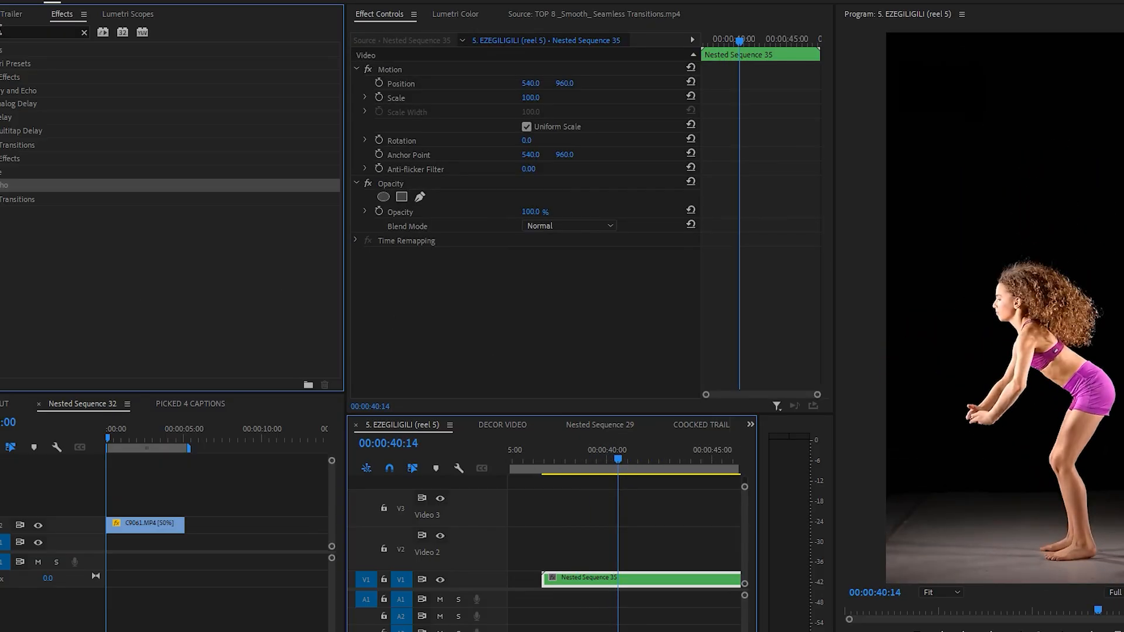
# Step: Clear the effects search and apply the Echo video effect to the clip on V1
pyautogui.click(74, 33)
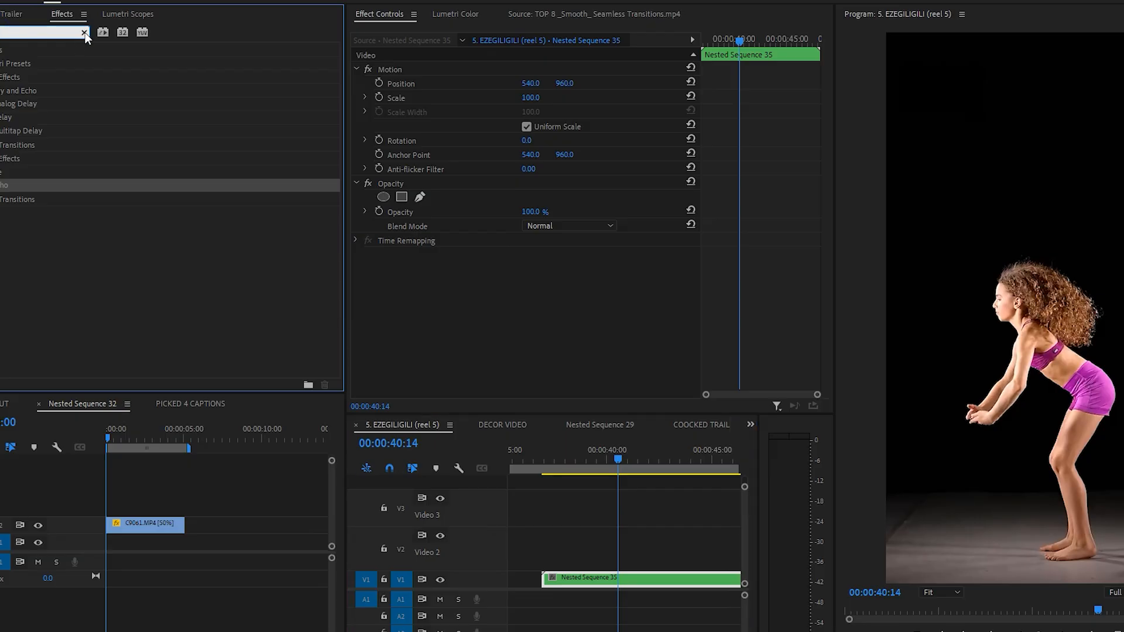
pyautogui.click(85, 32)
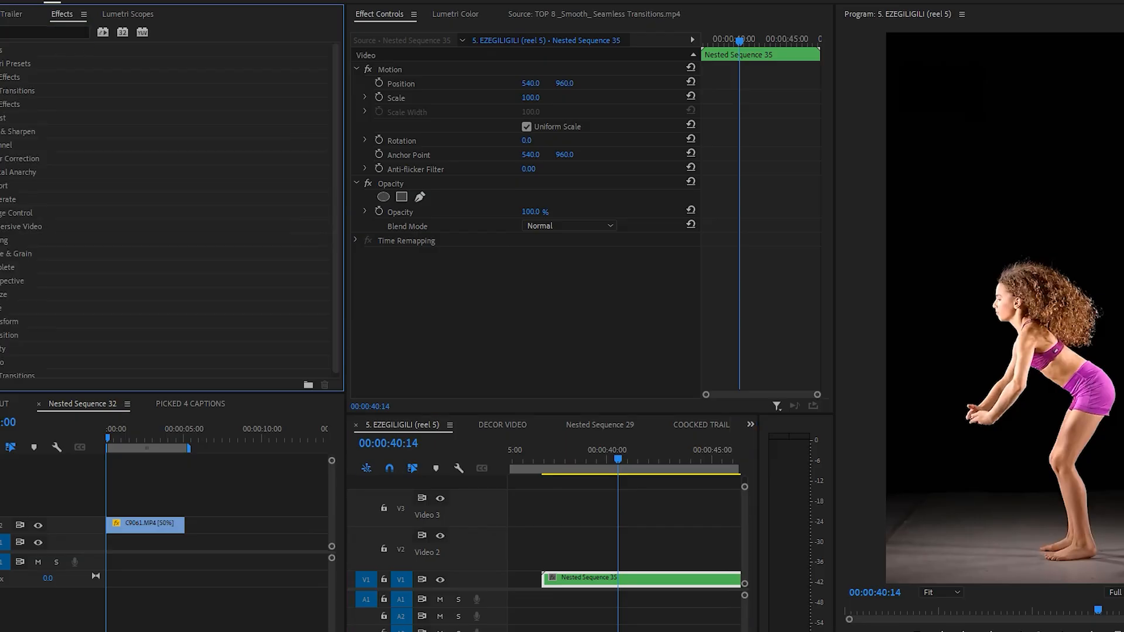
pyautogui.moveTo(12, 327); pyautogui.dragTo(647, 585)
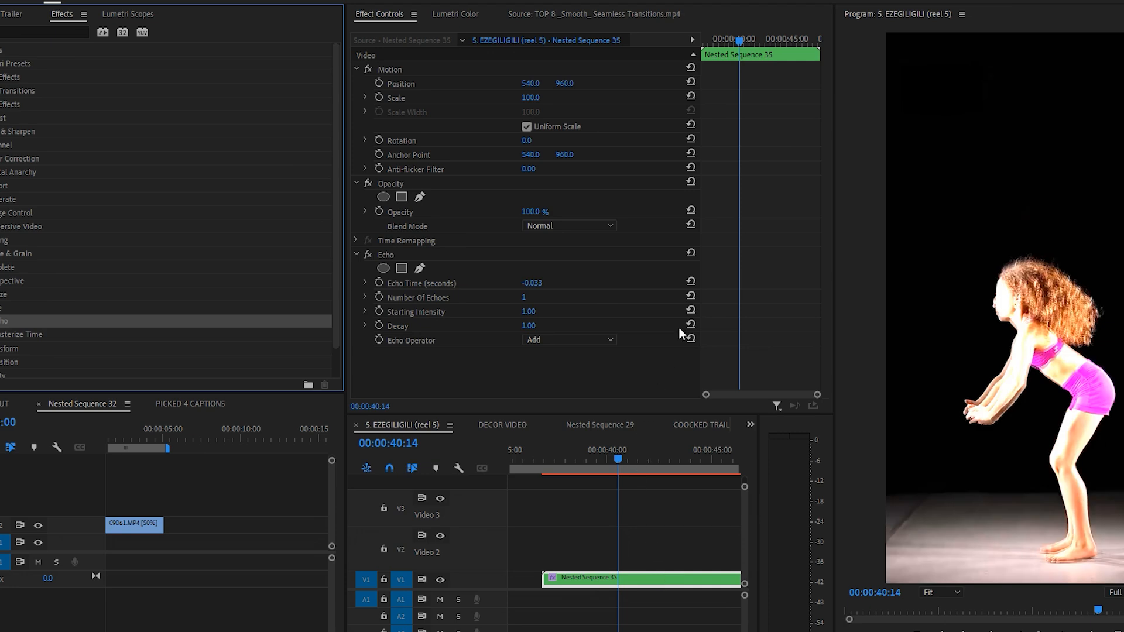
# Step: Park the playhead at 00:00:41:09 and set the Echo effect's Echo Operator to Maximum
pyautogui.click(620, 461)
pyautogui.moveTo(620, 458); pyautogui.dragTo(637, 455)
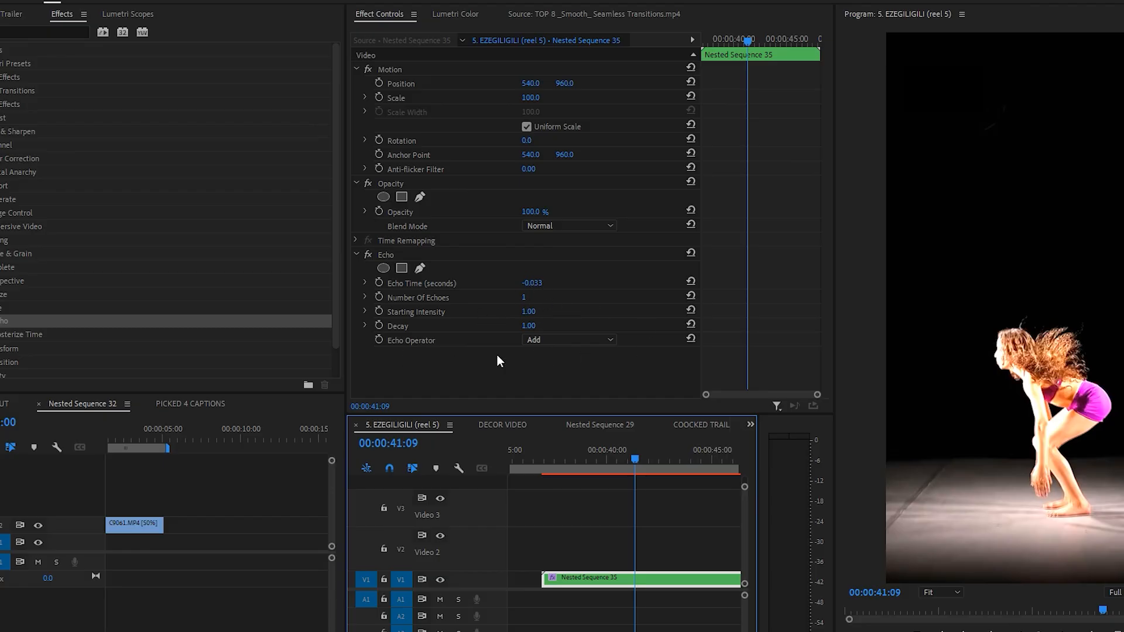
pyautogui.click(545, 338)
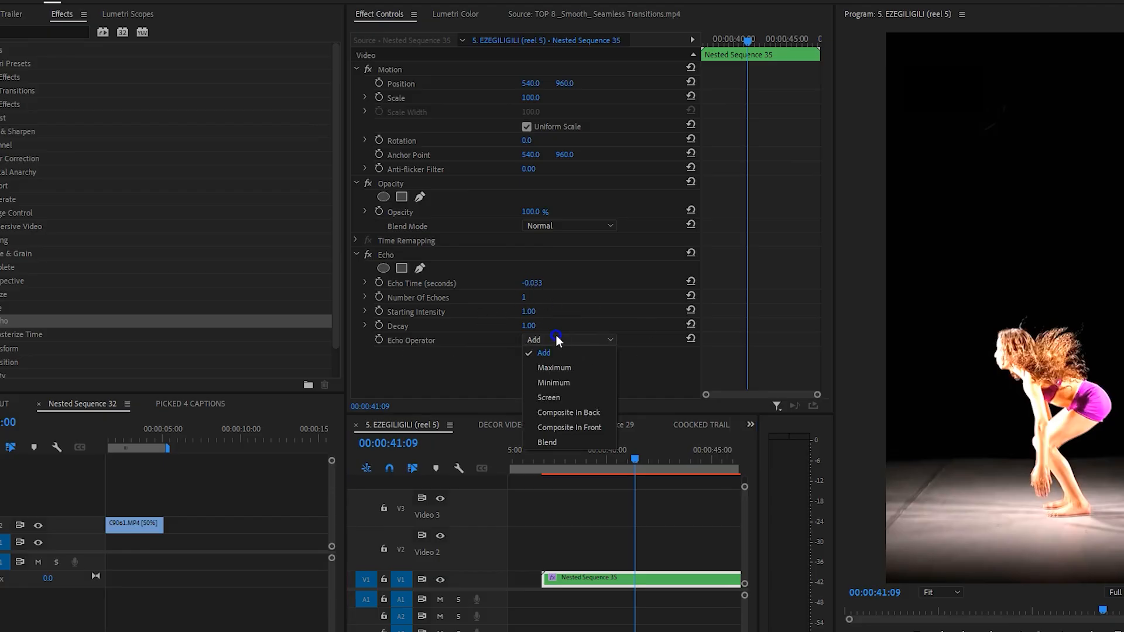
pyautogui.click(570, 363)
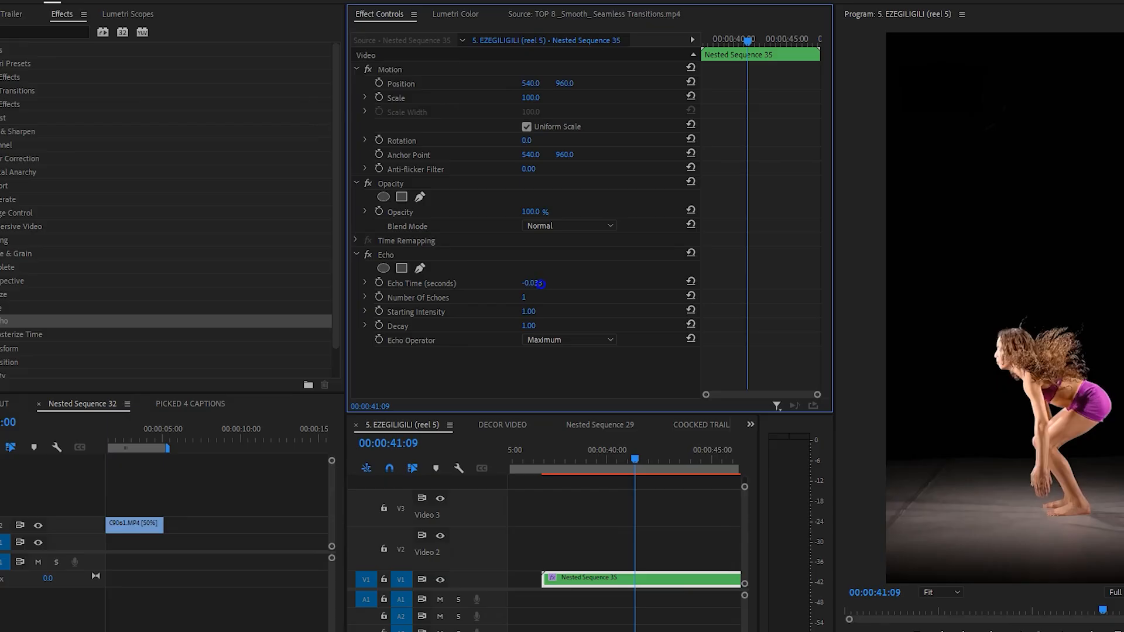
# Step: Set the Echo effect's Echo Time to -0.533 seconds and Number Of Echoes to 2
pyautogui.moveTo(531, 284); pyautogui.dragTo(502, 284)
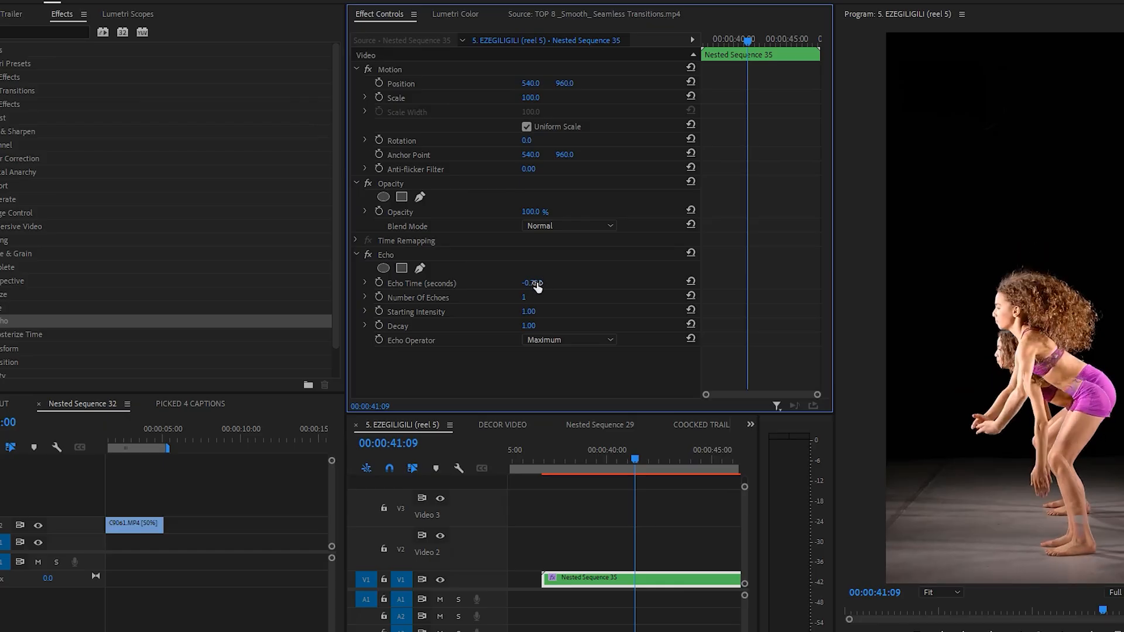
pyautogui.moveTo(537, 283); pyautogui.dragTo(540, 283)
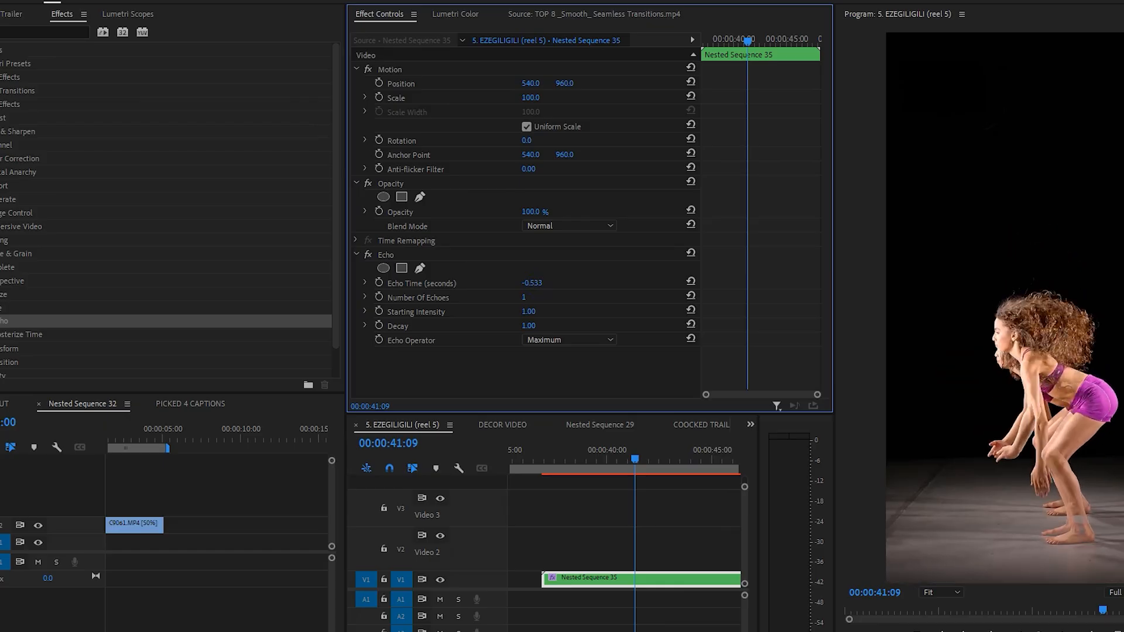
pyautogui.click(526, 300)
pyautogui.moveTo(526, 298); pyautogui.dragTo(532, 298)
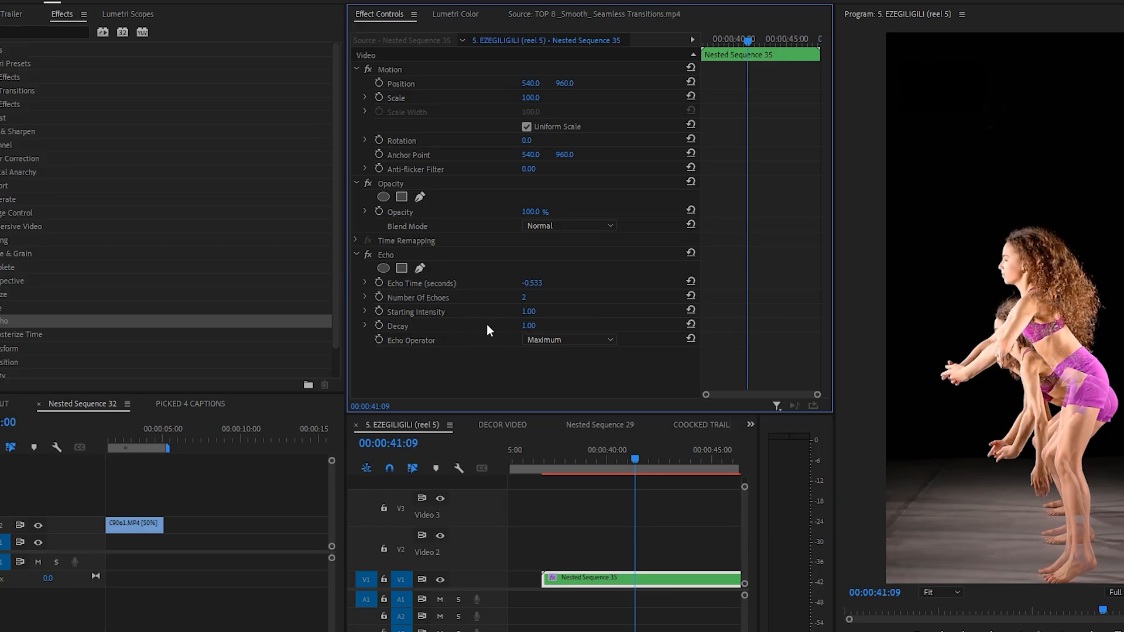
# Step: Set the Echo effect's Decay to 3.80 and play the clip from its start at 00:00:36:23
pyautogui.click(531, 313)
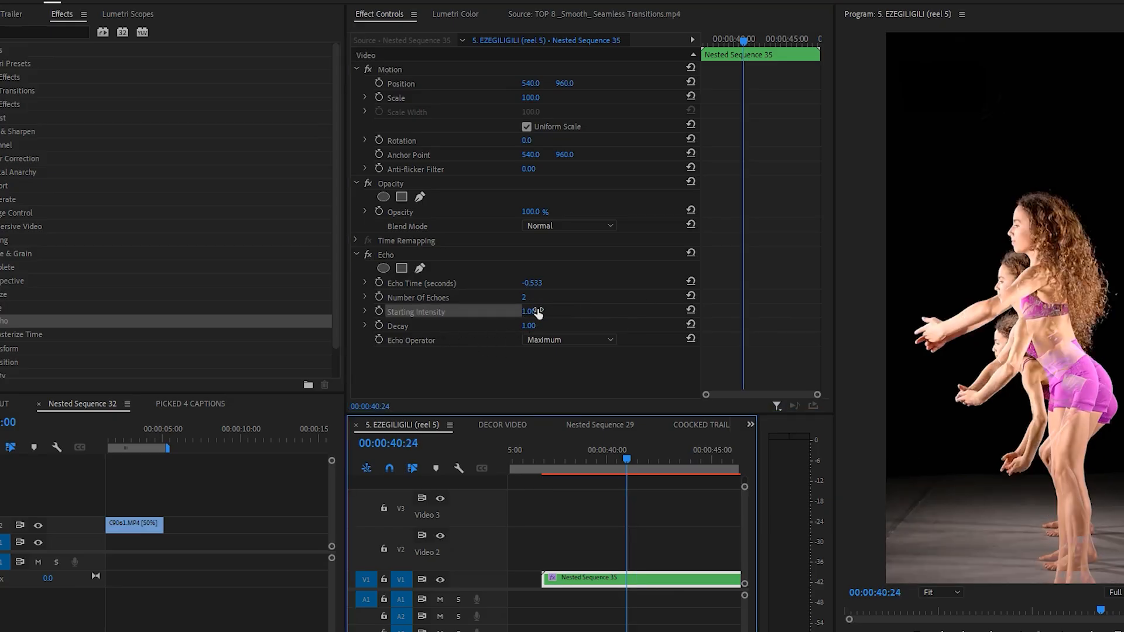
pyautogui.moveTo(532, 327); pyautogui.dragTo(530, 325)
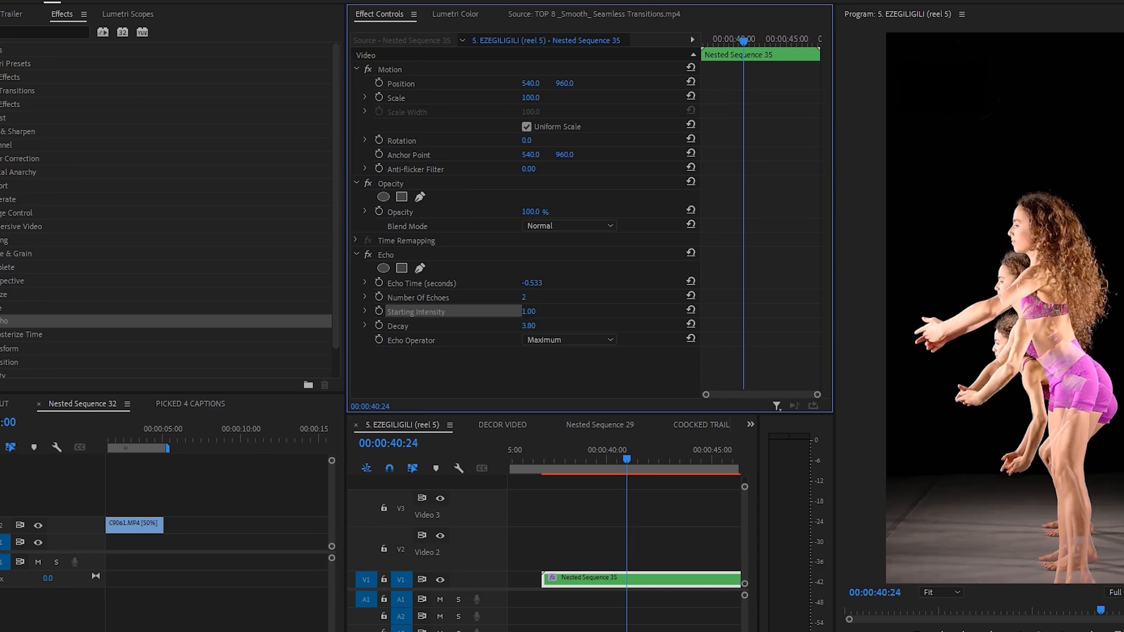
pyautogui.click(544, 454)
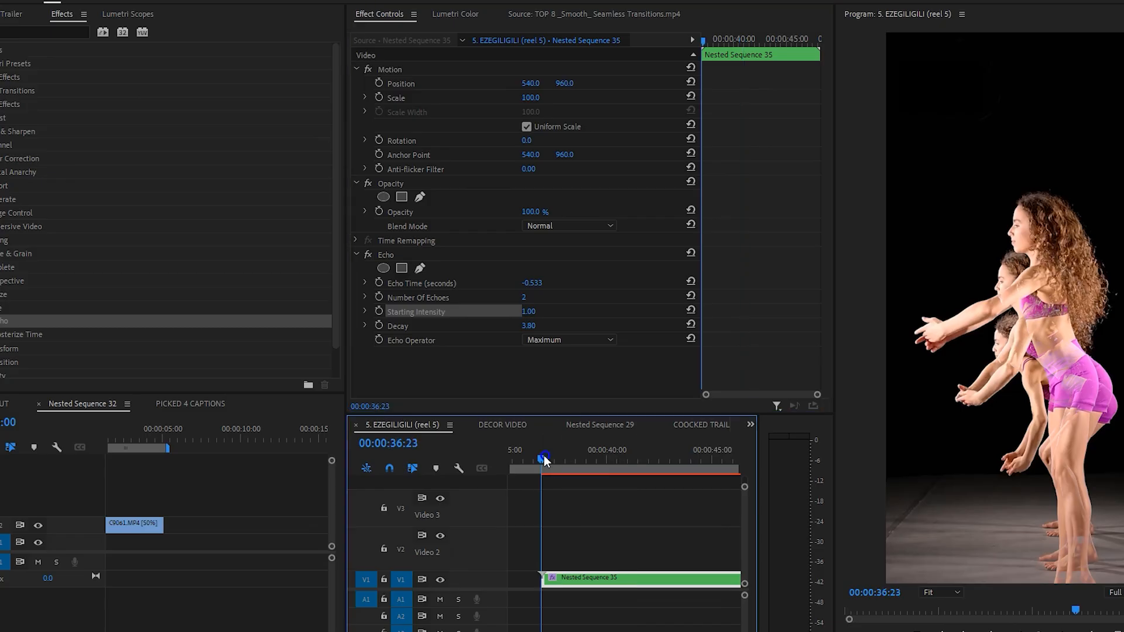
pyautogui.scroll(-3, 598, 513)
pyautogui.press('space')
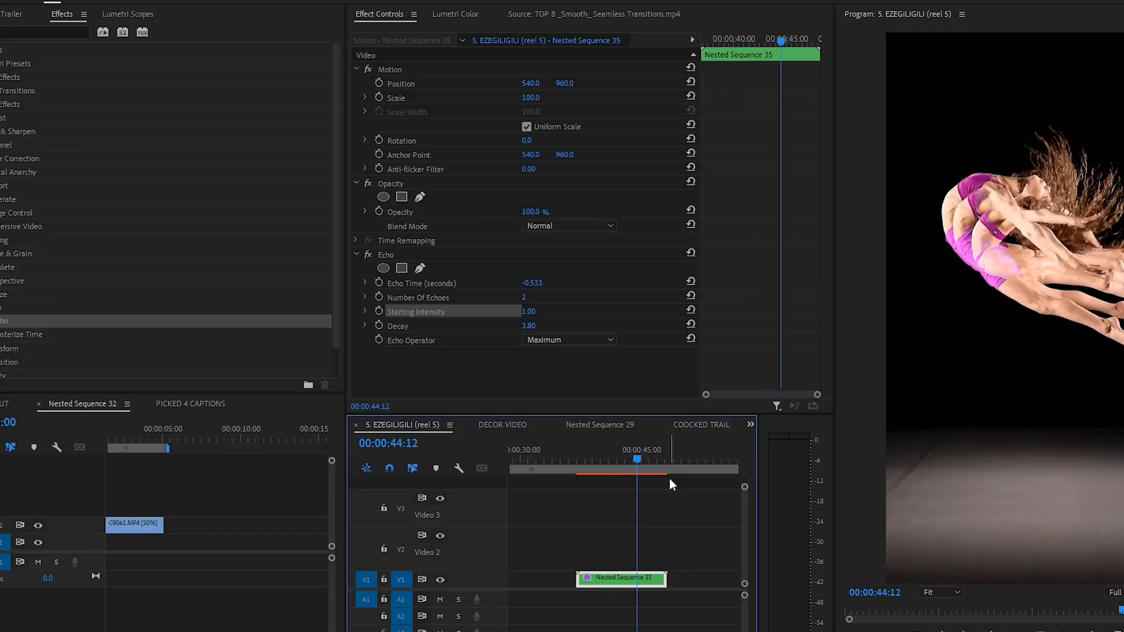
# Step: Split the V1 clip at 00:00:42:06 and turn off the Echo effect on its first part
pyautogui.moveTo(635, 461)
pyautogui.mouseDown()
pyautogui.moveTo(610, 465)
pyautogui.moveTo(621, 455)
pyautogui.mouseUp()
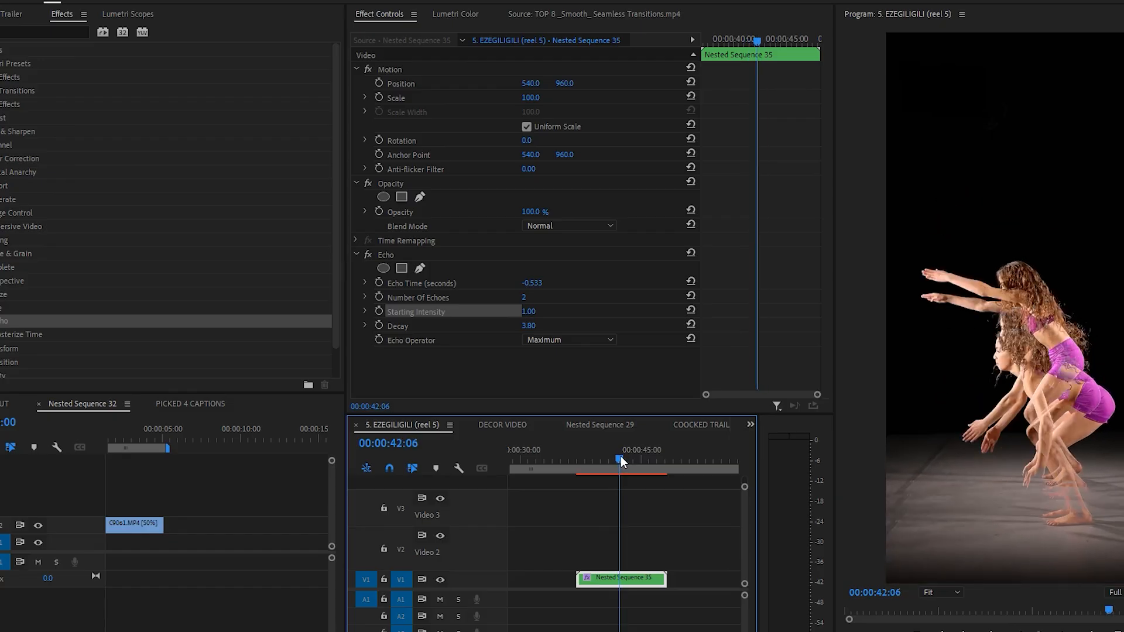
pyautogui.hotkey('ctrl', 'k')
pyautogui.click(633, 538)
pyautogui.click(618, 455)
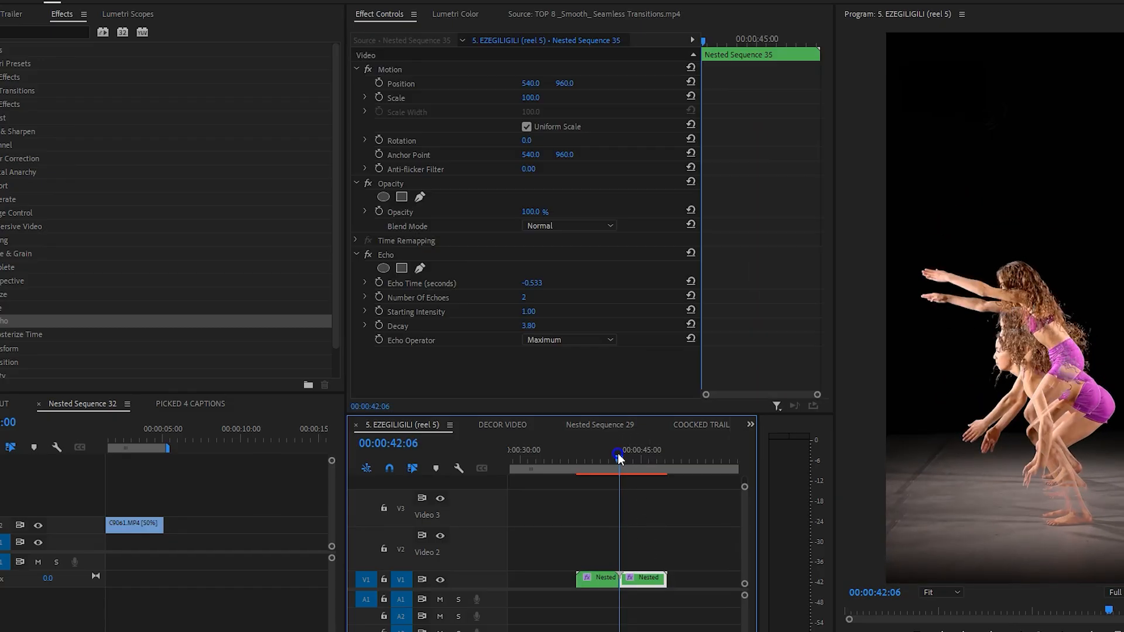
pyautogui.click(602, 461)
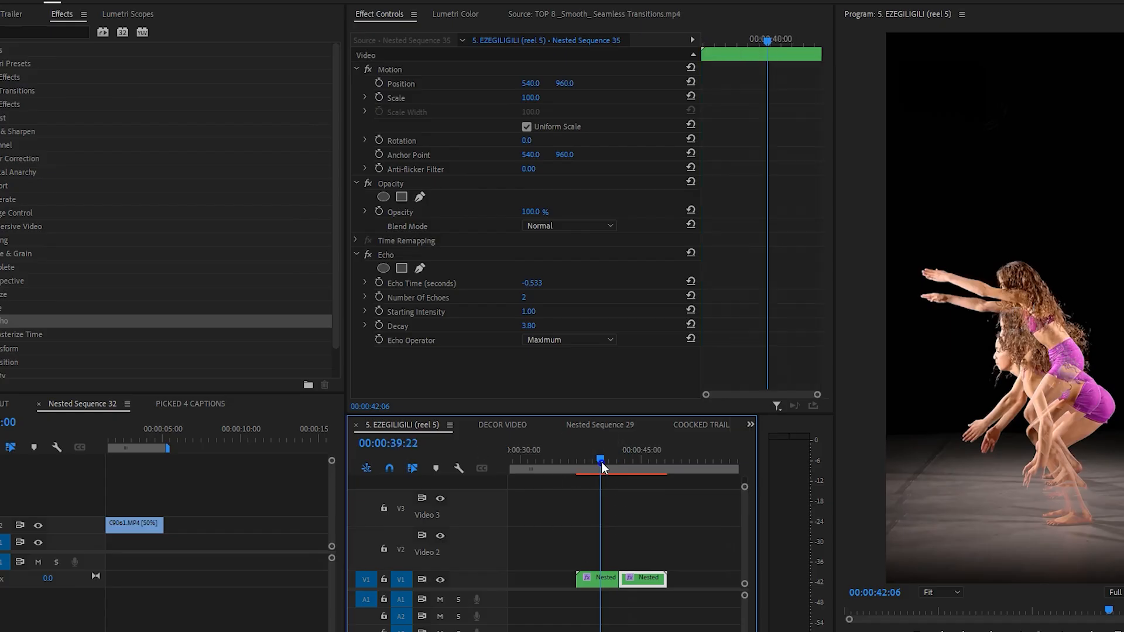
pyautogui.click(367, 253)
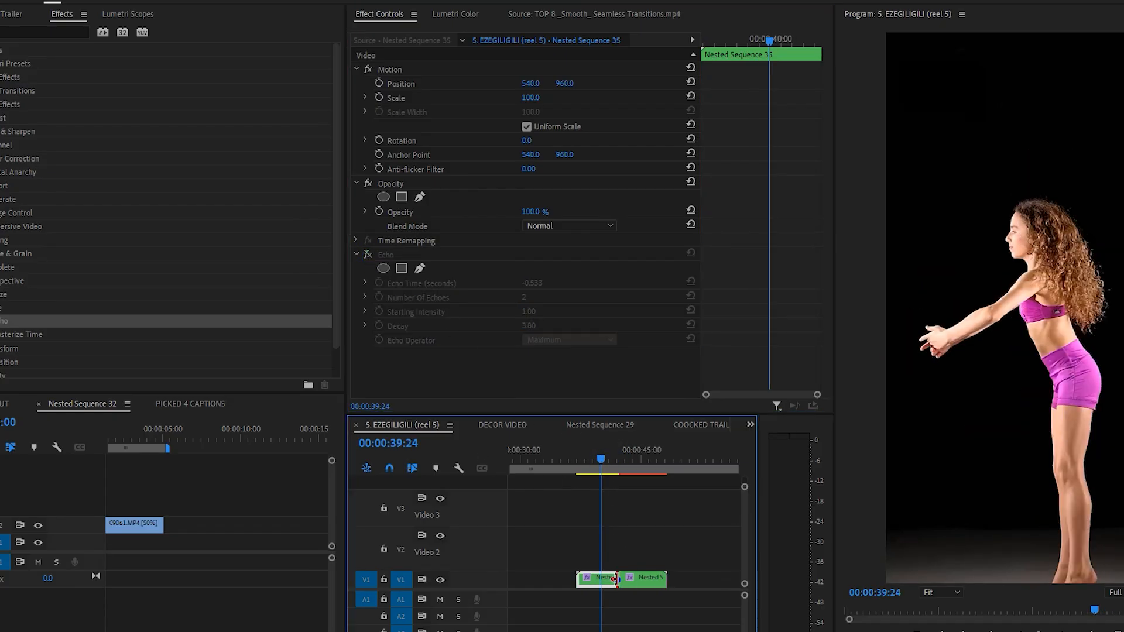
# Step: Add a Cross Dissolve at the cut between the two V1 clip parts and lengthen it to about 2 seconds
pyautogui.click(632, 552)
pyautogui.scroll(5, 619, 577)
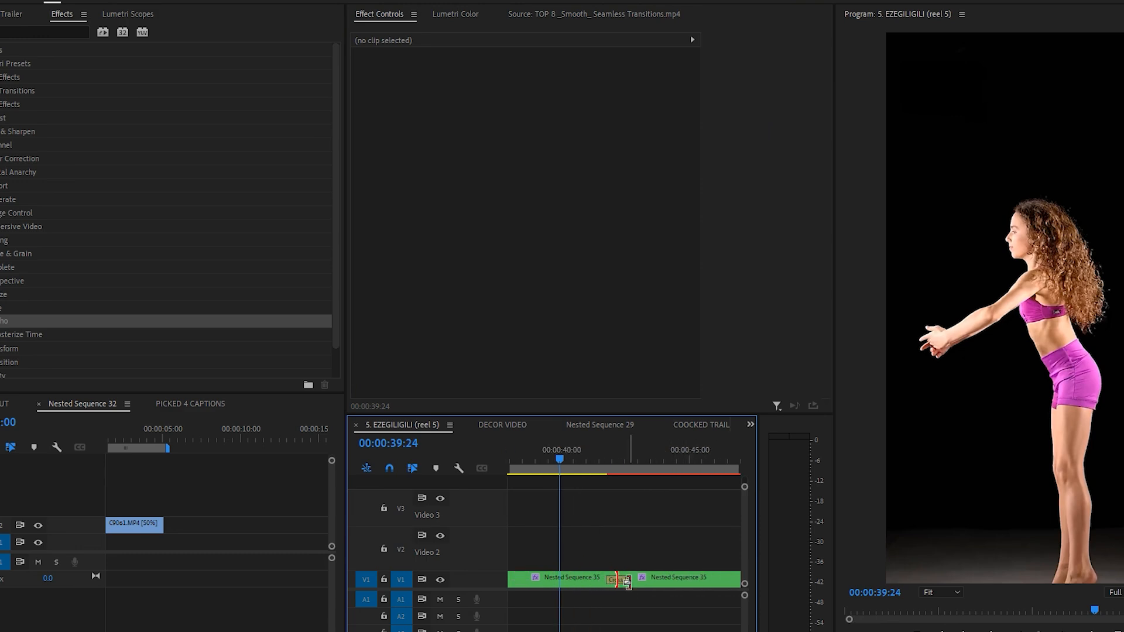
pyautogui.click(627, 584)
pyautogui.scroll(-2, 639, 577)
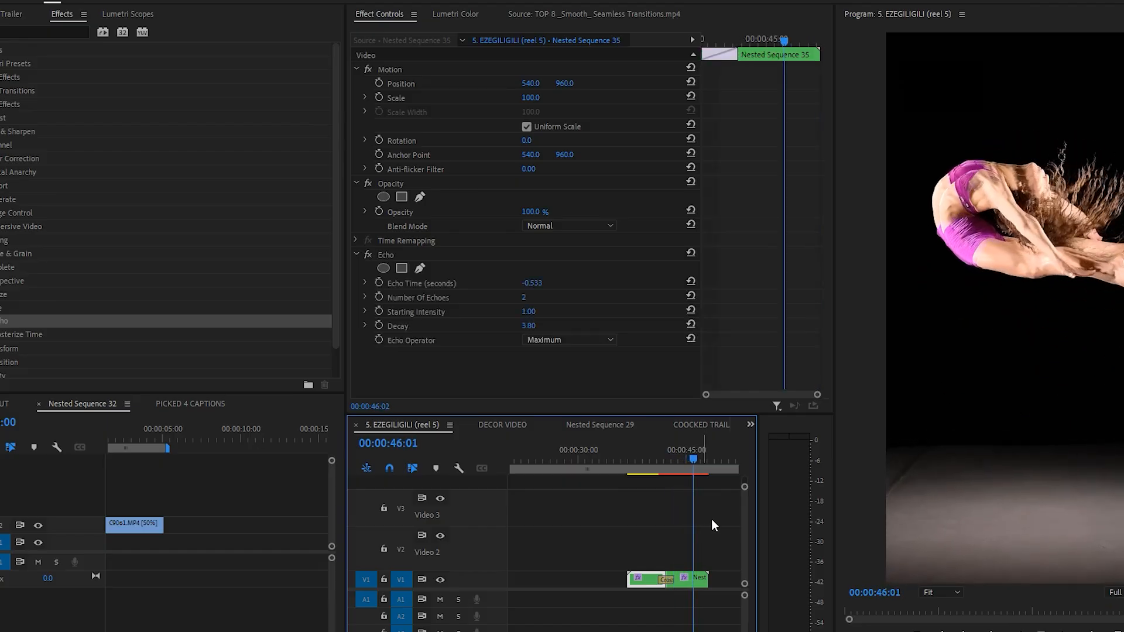
# Step: Set the Echo Time of the second clip part to -0.333 seconds, previewing it at 00:00:44:07
pyautogui.click(676, 458)
pyautogui.press('=')
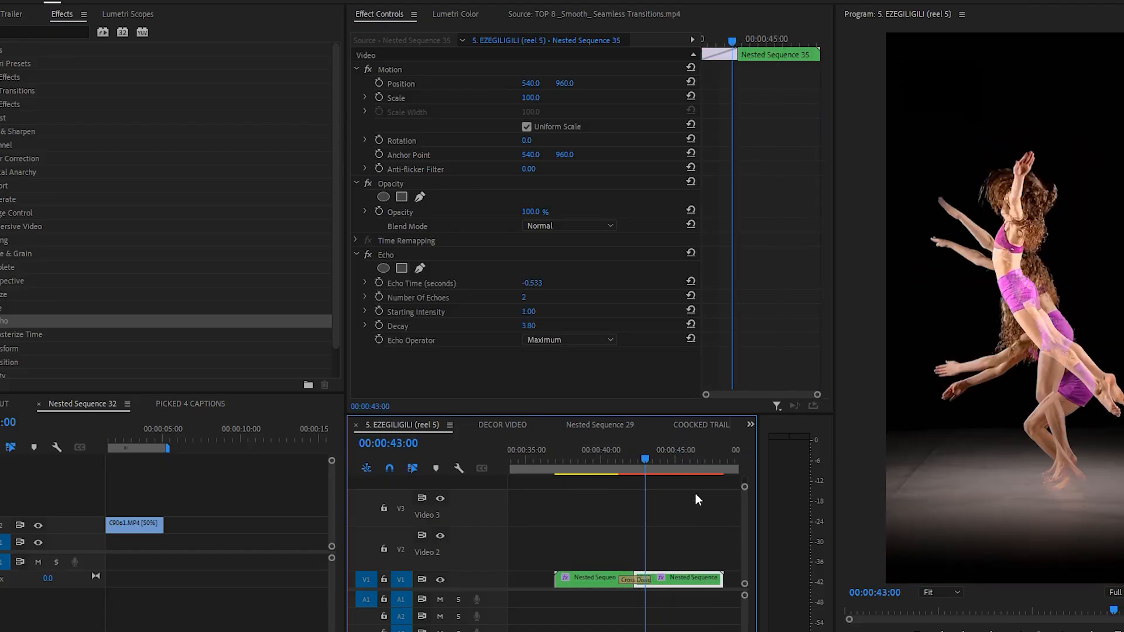
pyautogui.moveTo(638, 453); pyautogui.dragTo(650, 476)
pyautogui.press('=')
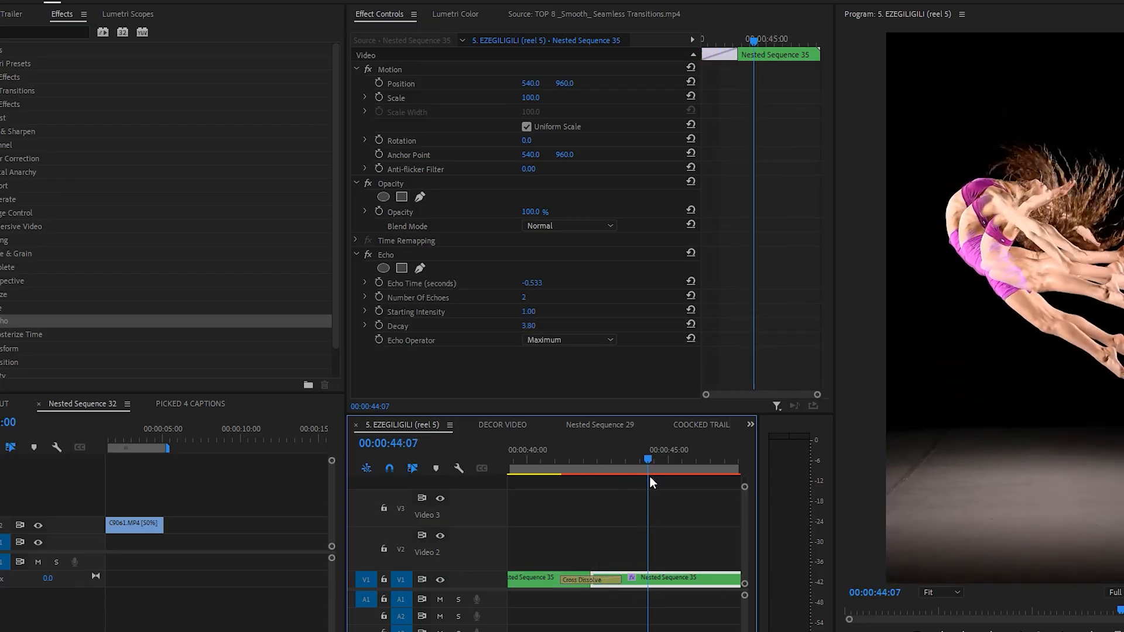
pyautogui.moveTo(539, 286); pyautogui.dragTo(559, 285)
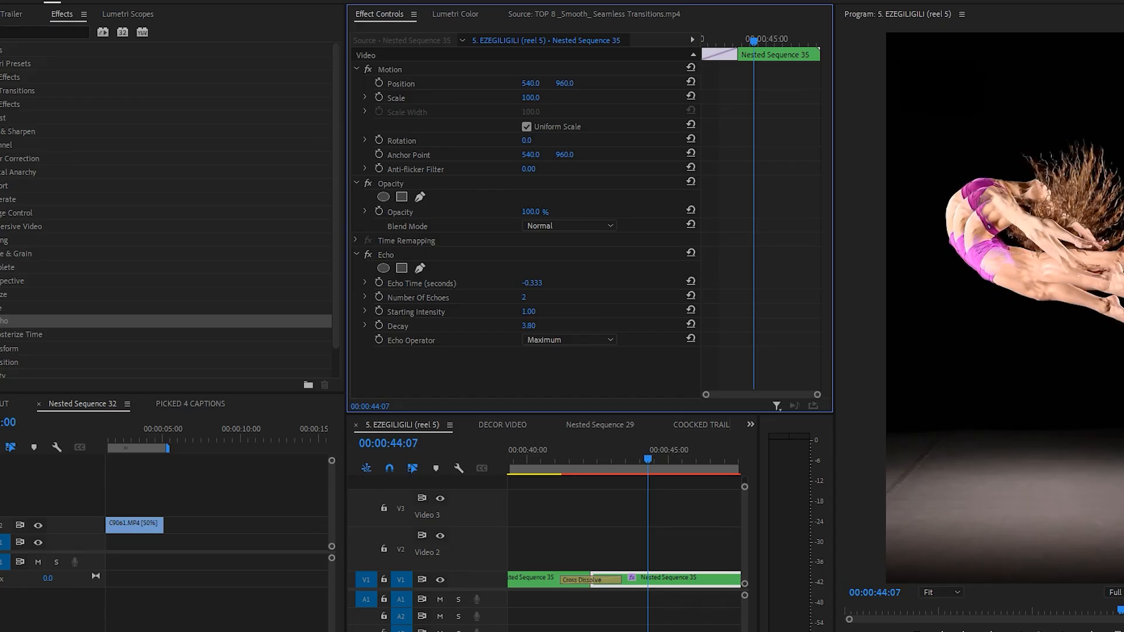
pyautogui.click(533, 283)
# Step: Play the sequence from 00:00:36:23 to review the dissolve into the echoed part of the clip
pyautogui.scroll(-3, 665, 496)
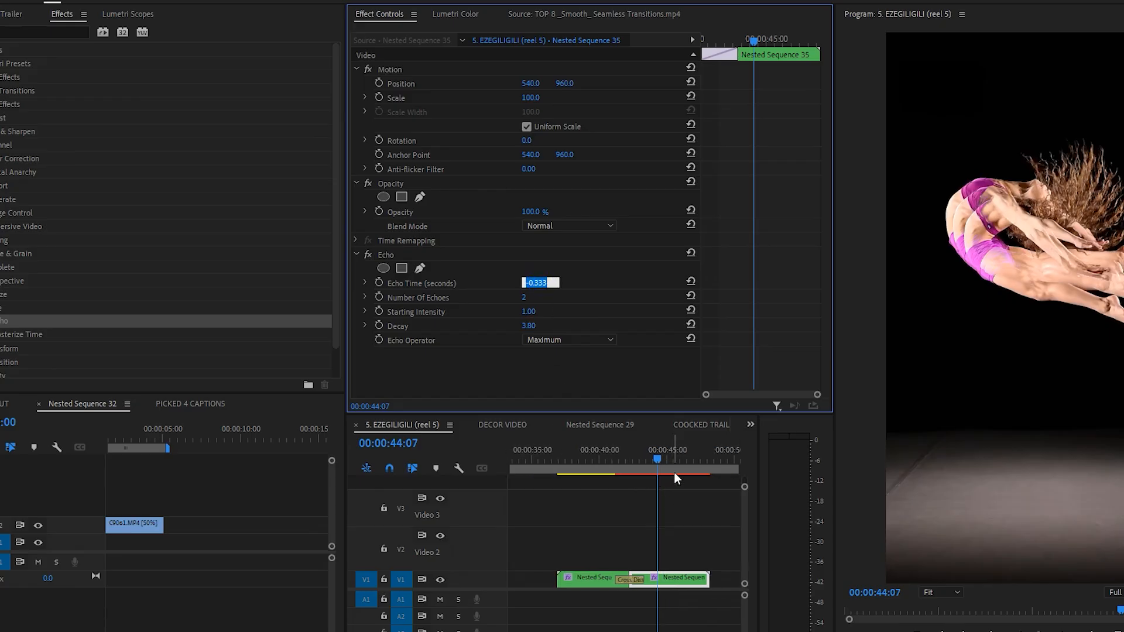
pyautogui.moveTo(577, 467); pyautogui.dragTo(557, 472)
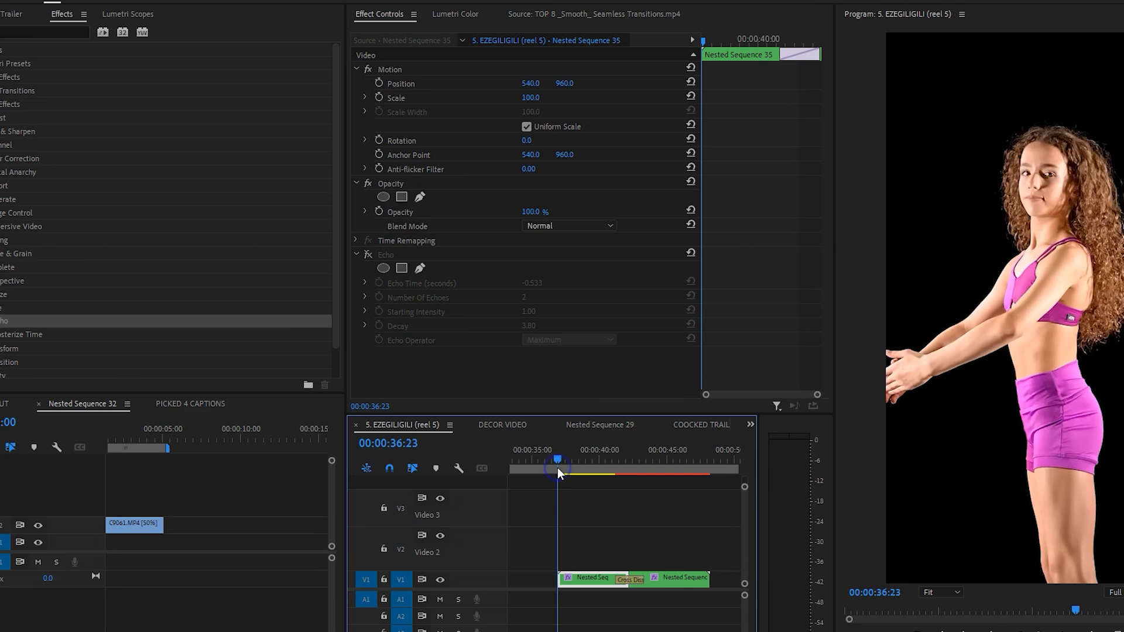
pyautogui.press('space')
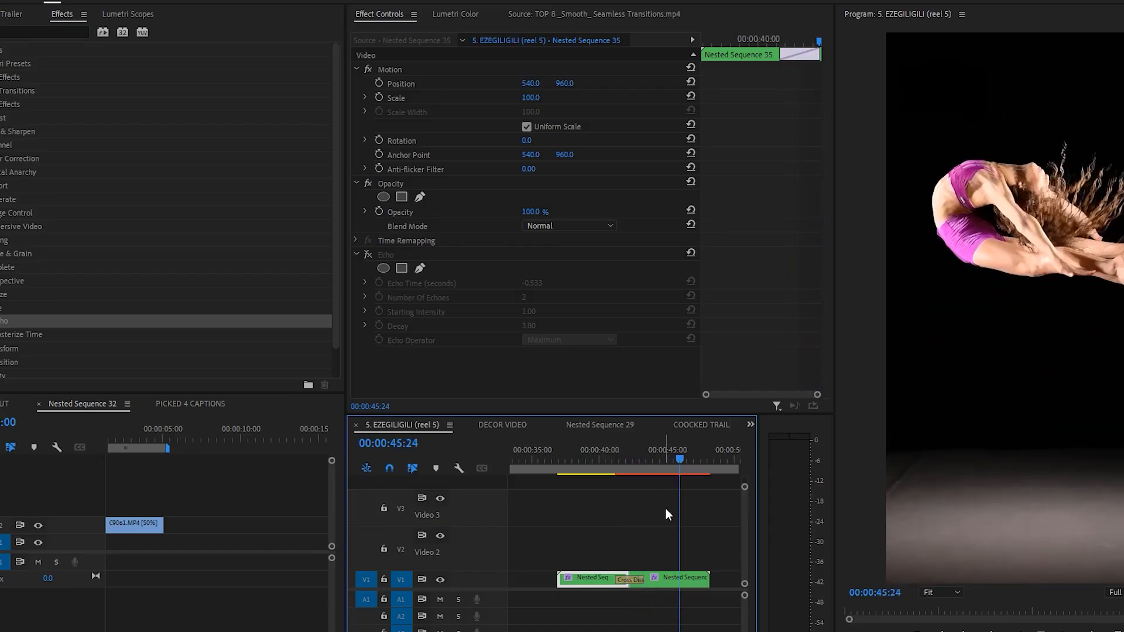
pyautogui.moveTo(703, 451); pyautogui.dragTo(595, 485)
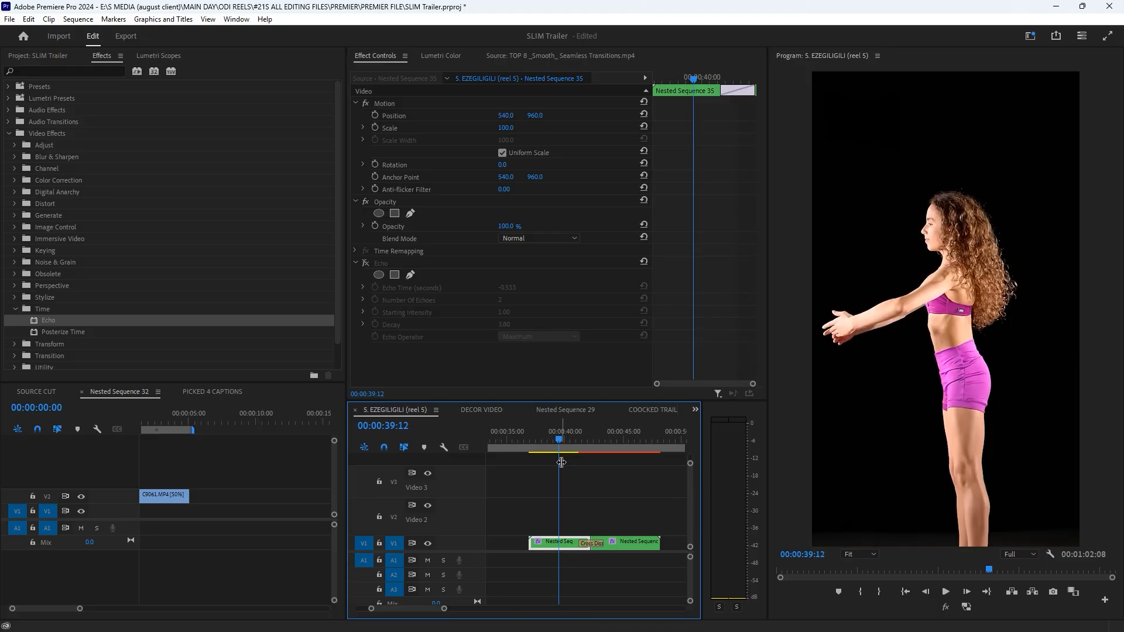
pyautogui.keyDown('alt'); pyautogui.scroll(-3, 577, 469); pyautogui.keyUp('alt')
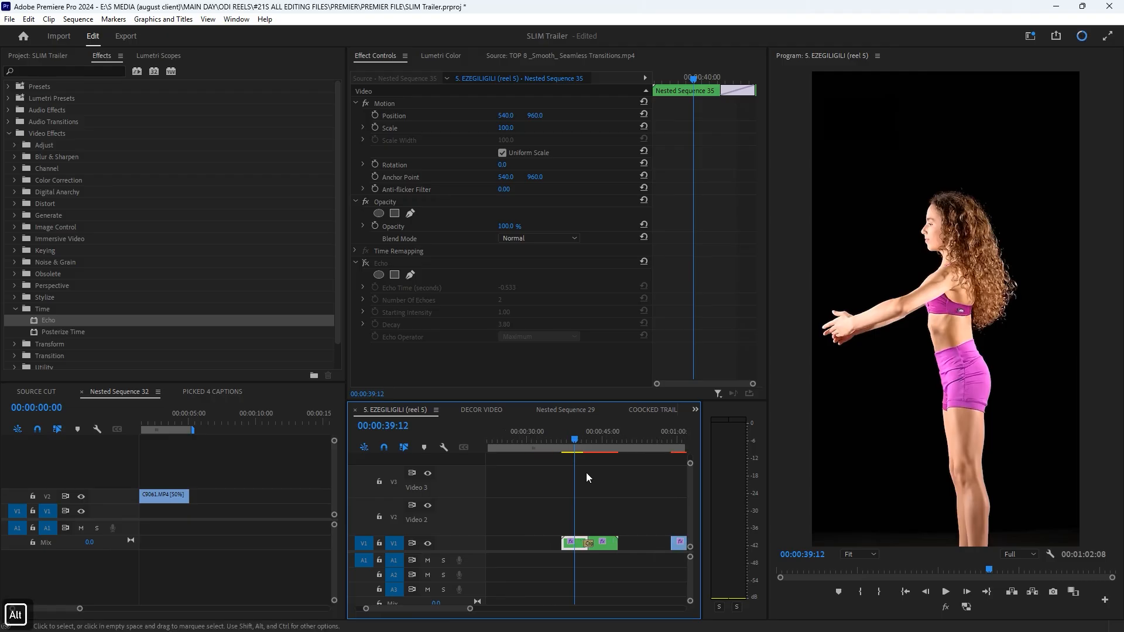